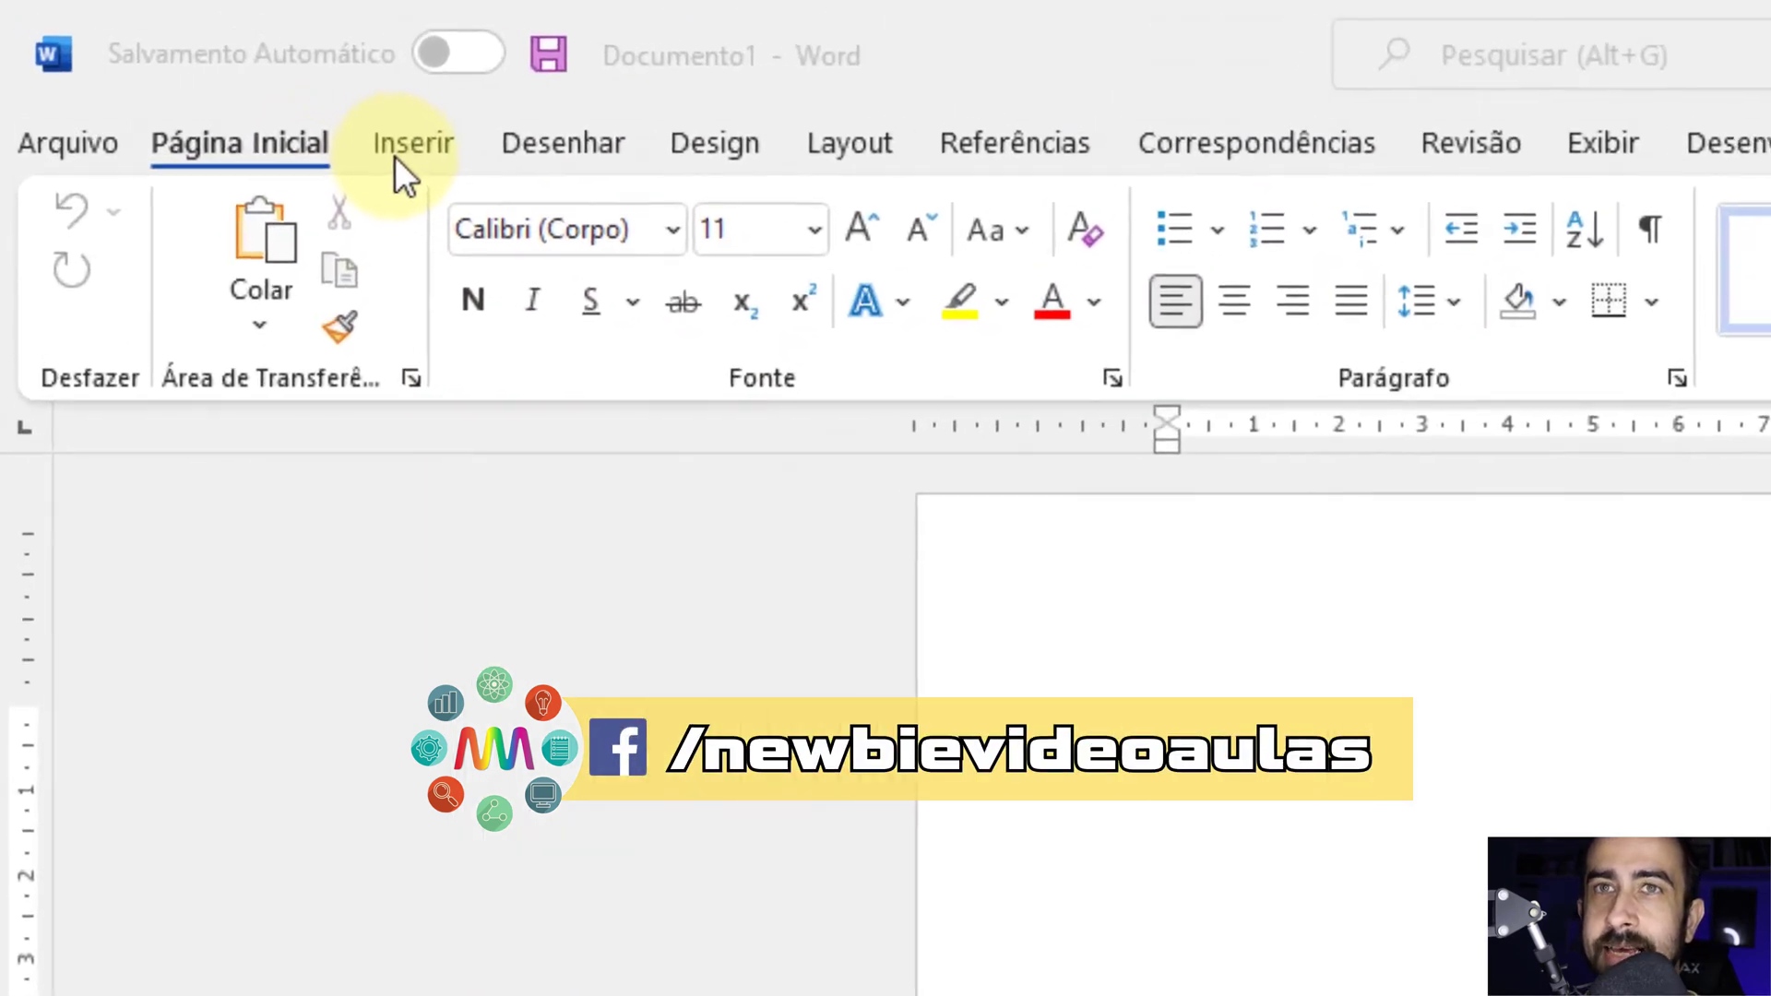
Switch to the Inserir tab on the blank Documento1 page.
left_click(195, 74)
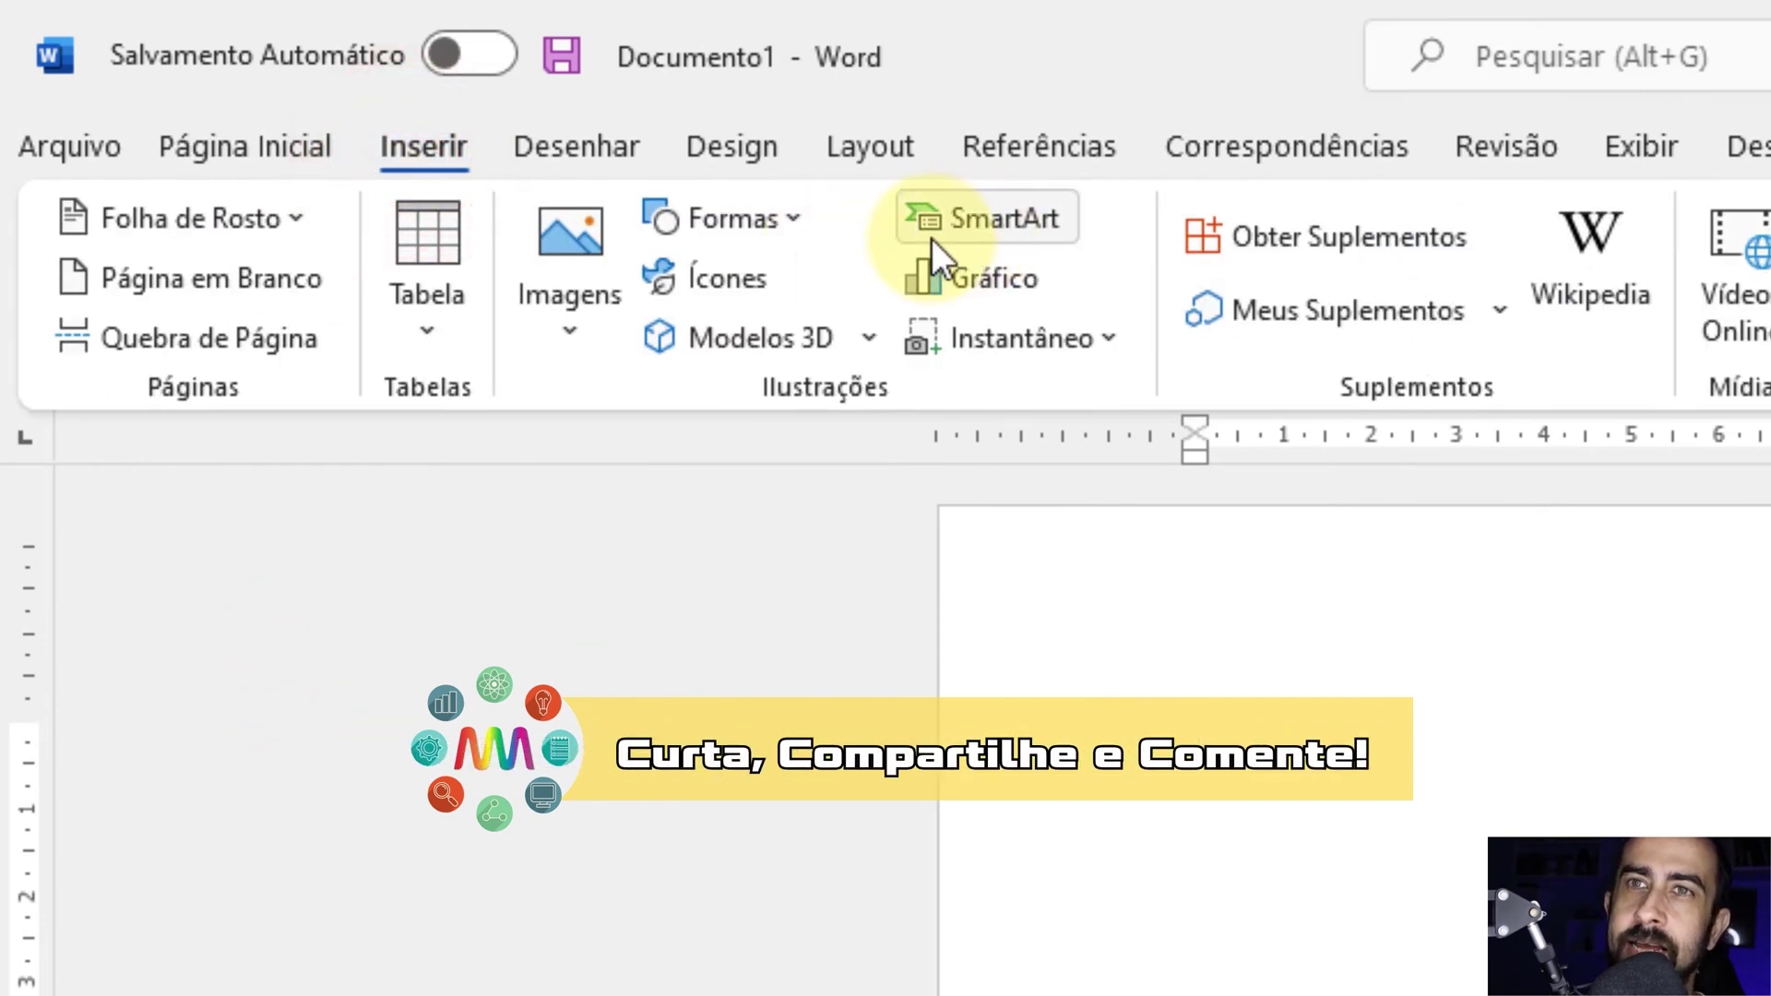
In the SmartArt gallery, filter to the Hierarquia category and select the Hierarquia layout.
left_click(1015, 225)
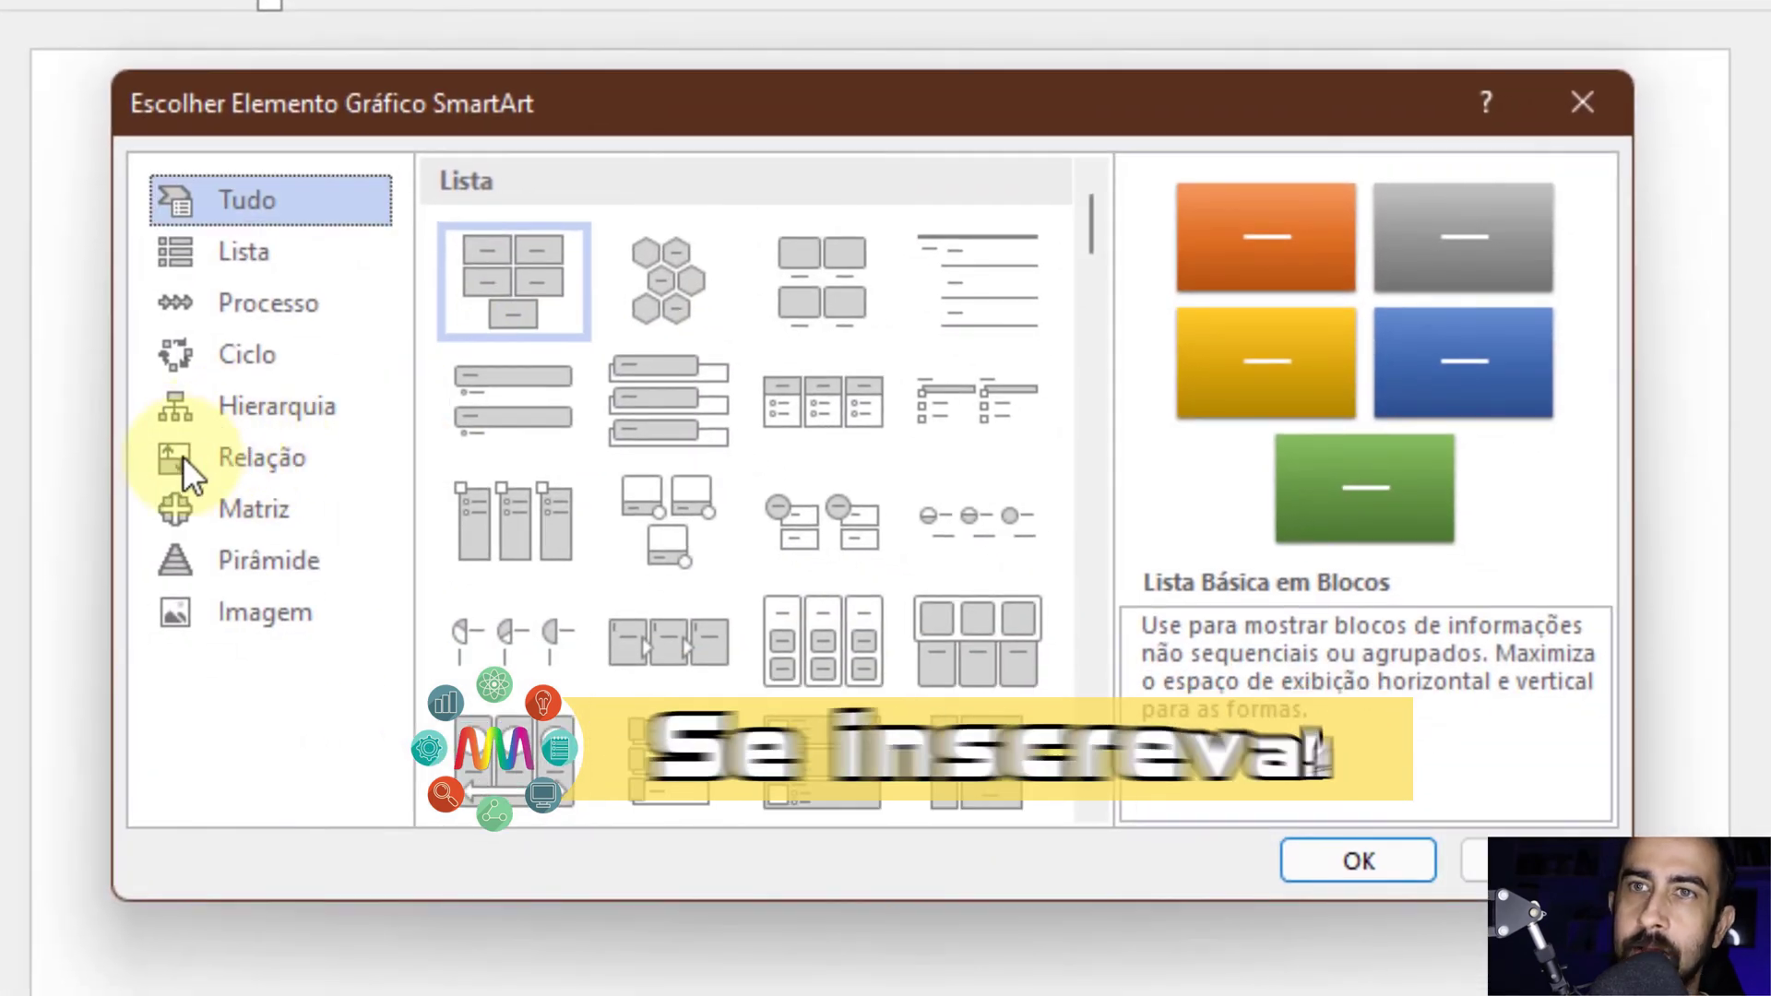
left_click(170, 443)
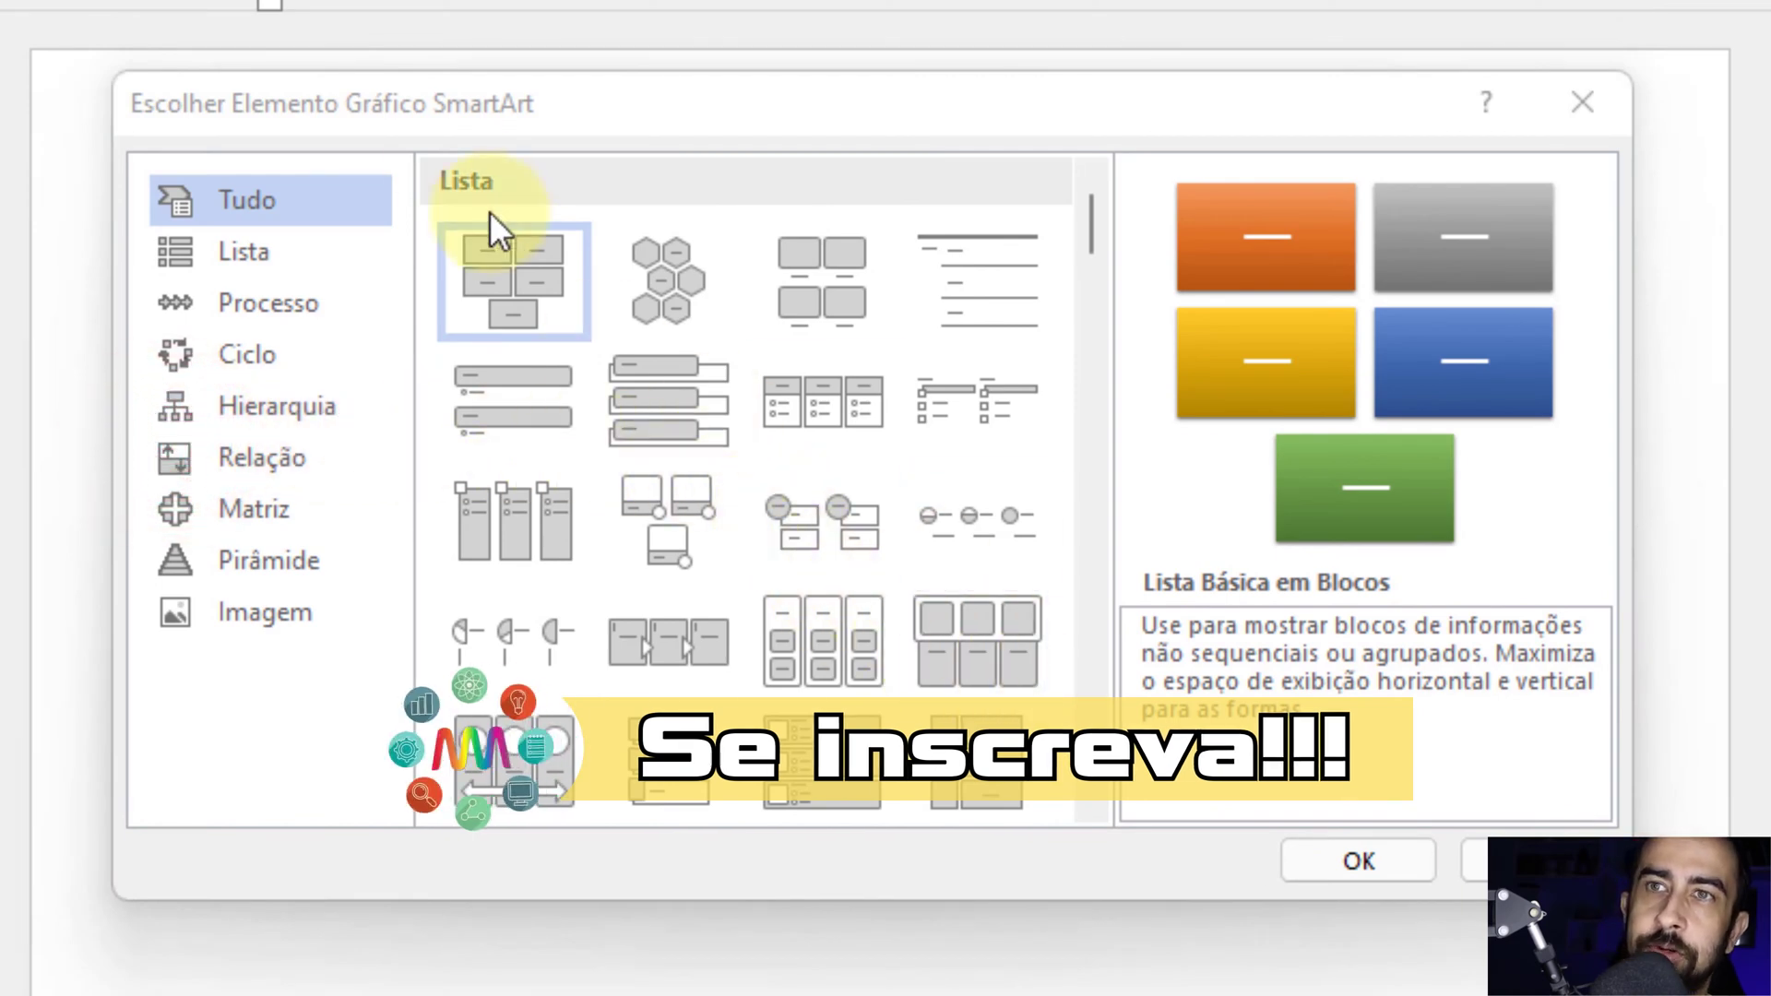
left_click(262, 401)
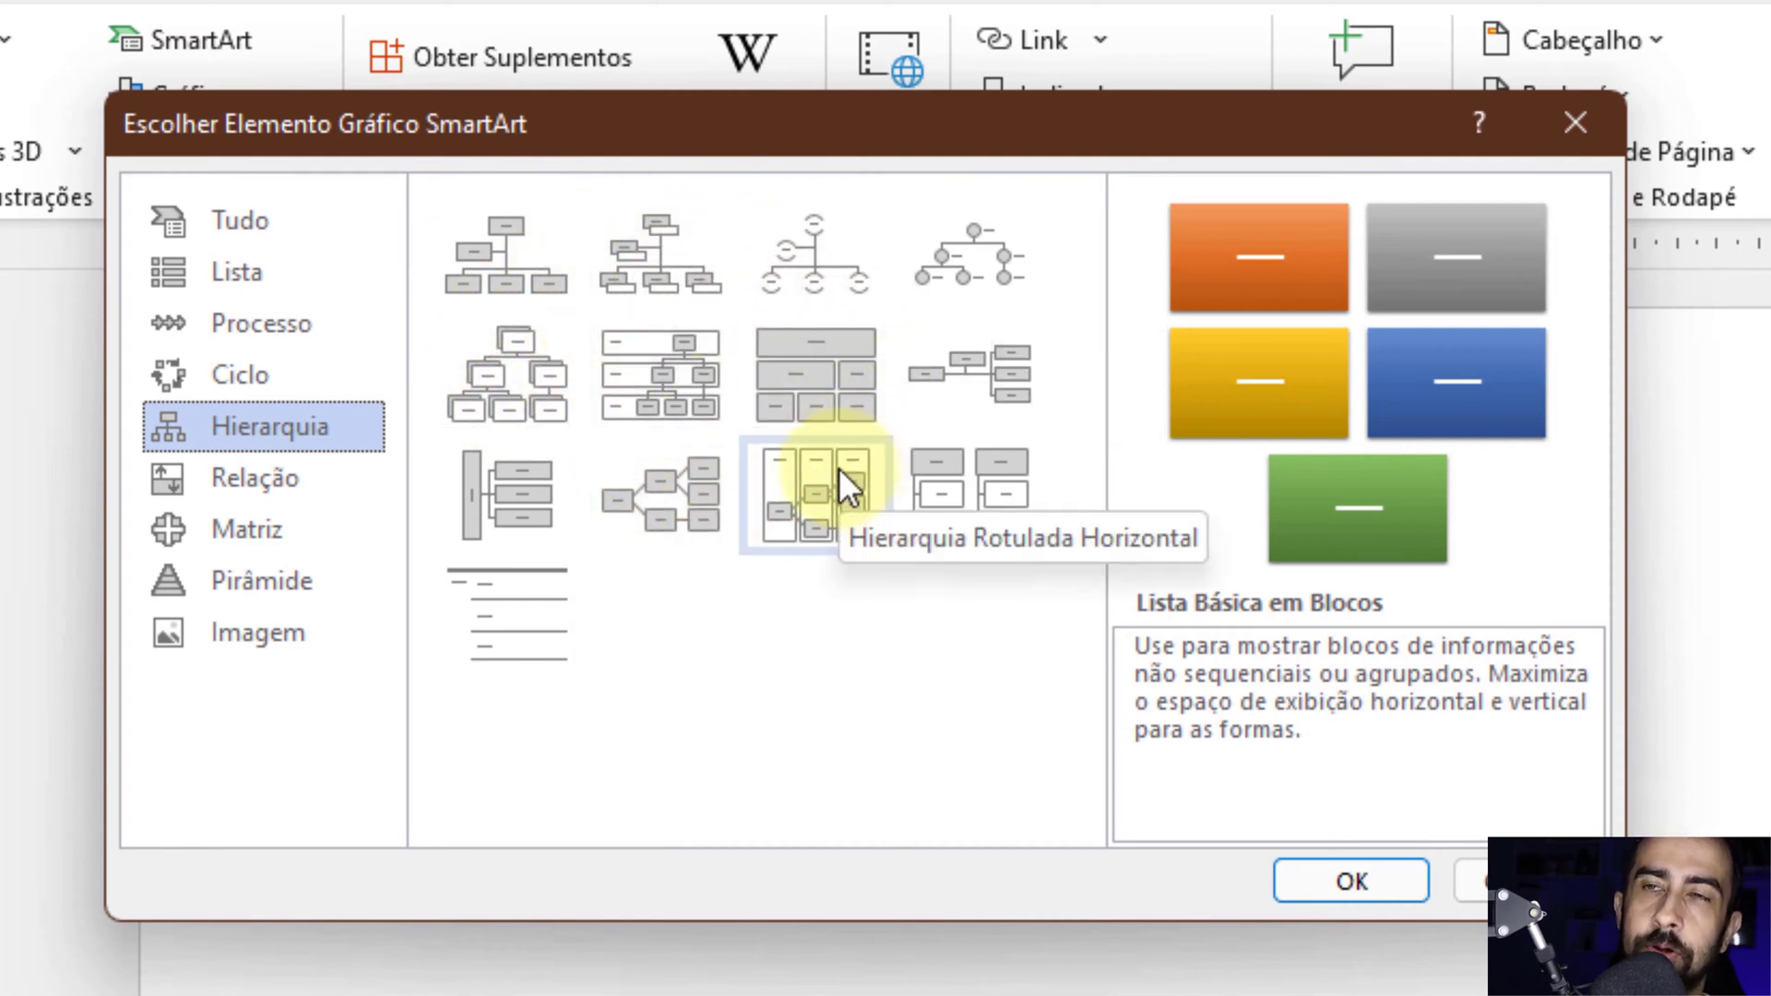
left_click(536, 406)
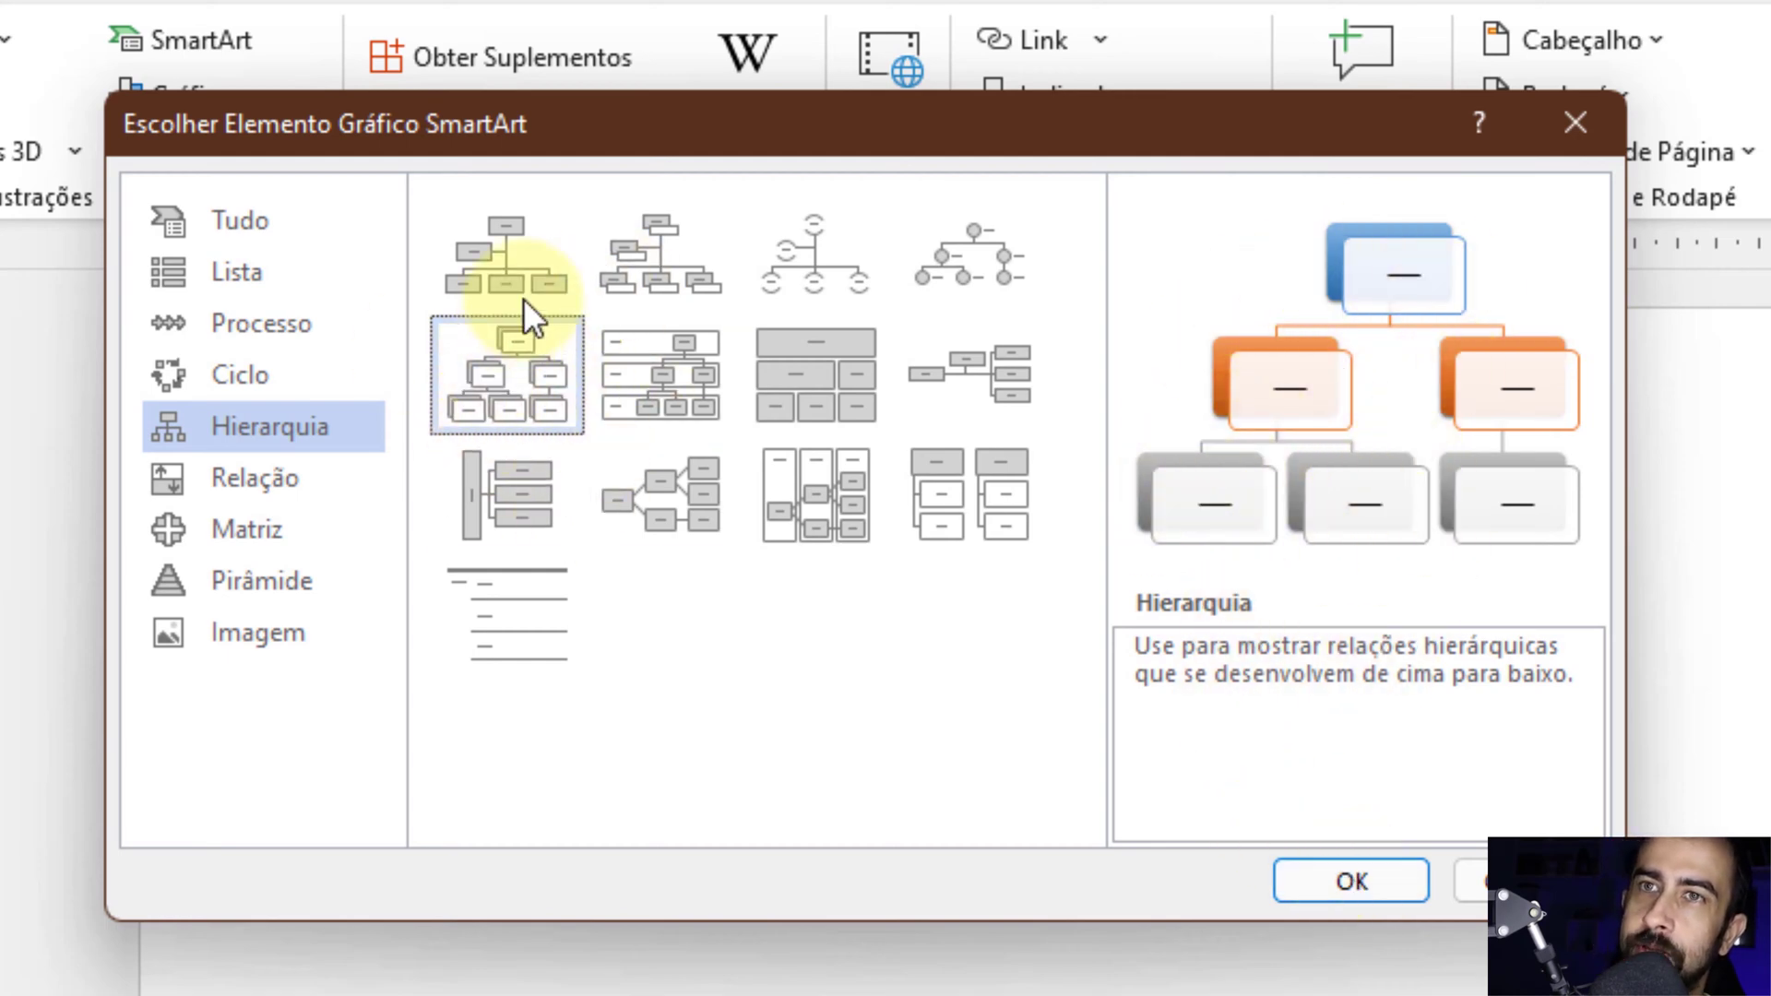
Compare other hierarchy layouts, including Organograma Horizontal and Lista Hierárquica, then reselect Hierarquia.
left_click(673, 245)
left_click(822, 246)
left_click(939, 261)
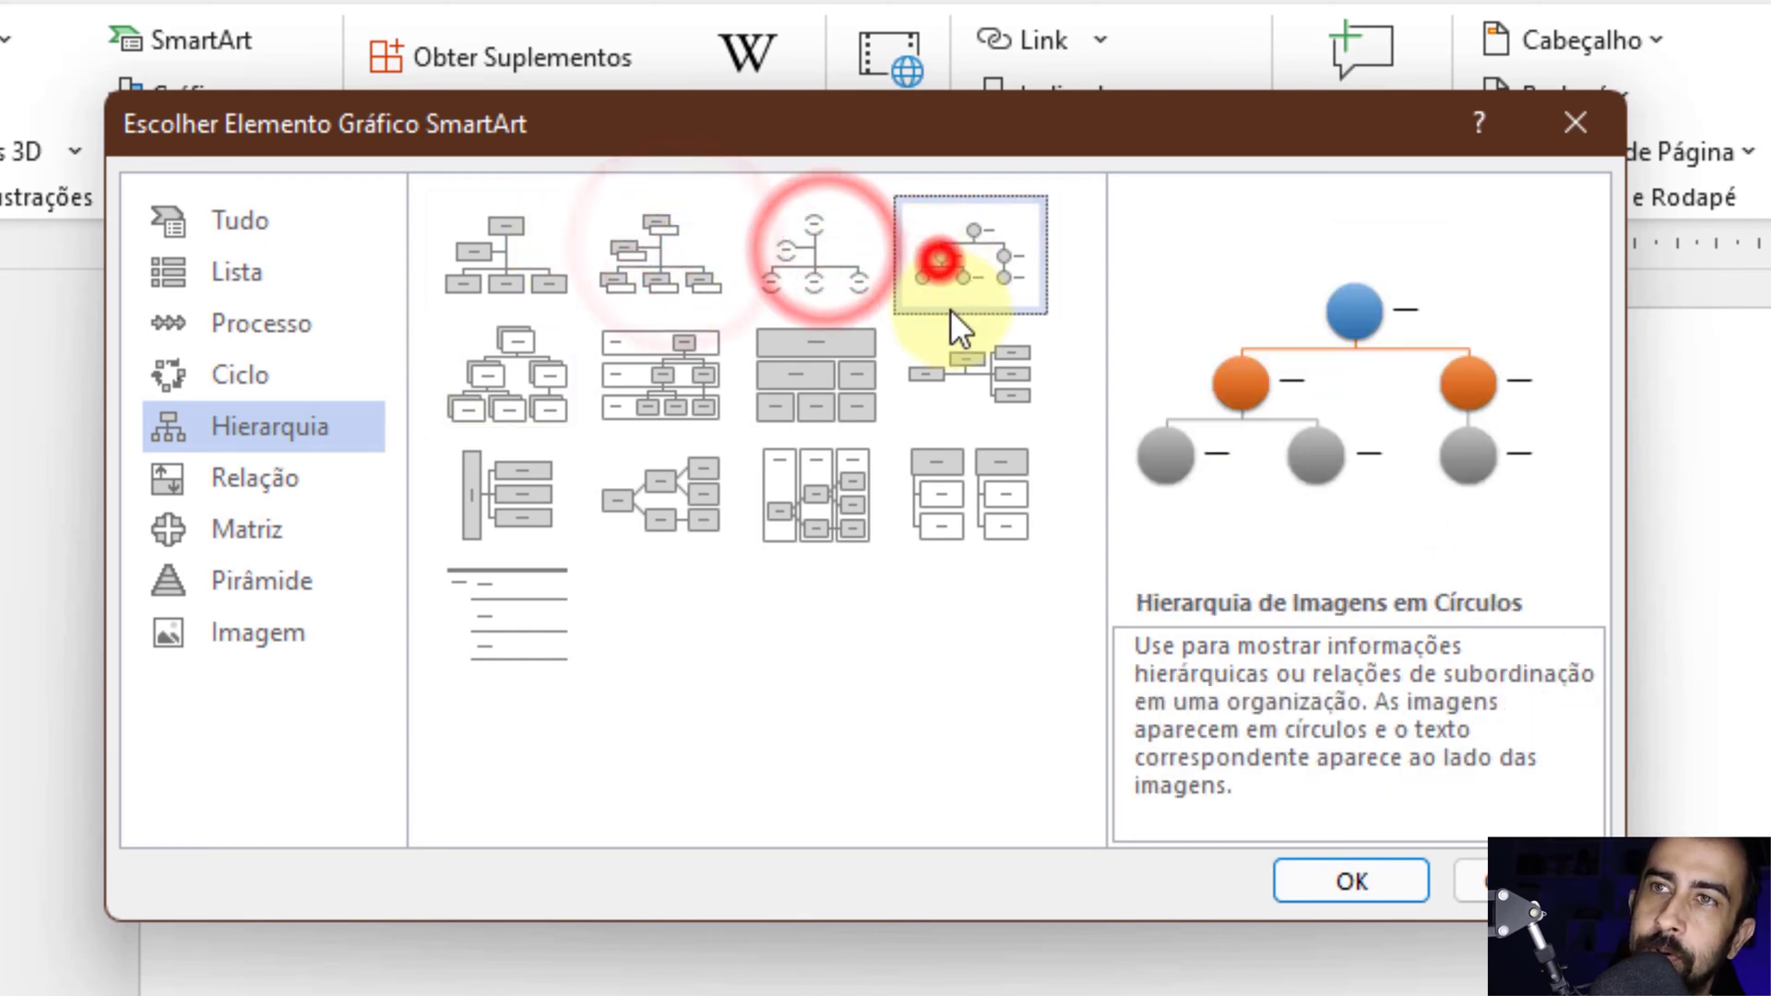
left_click(949, 370)
left_click(893, 378)
left_click(955, 512)
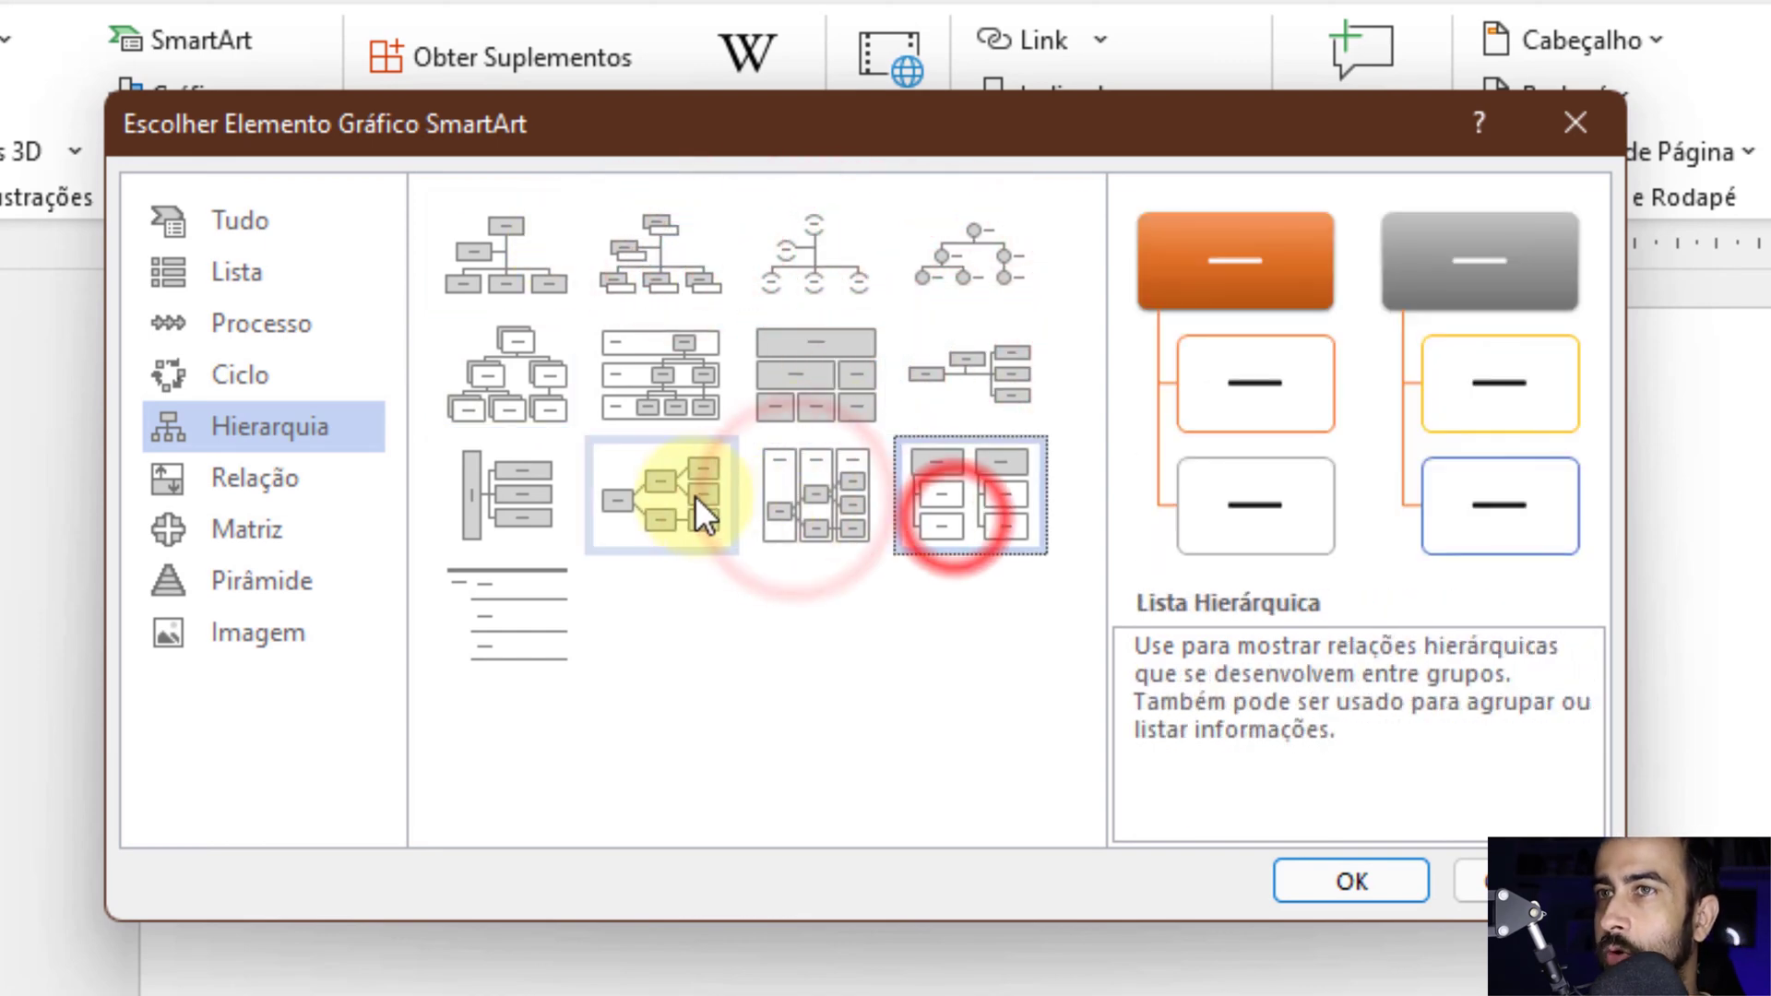
left_click(689, 491)
left_click(511, 507)
left_click(520, 395)
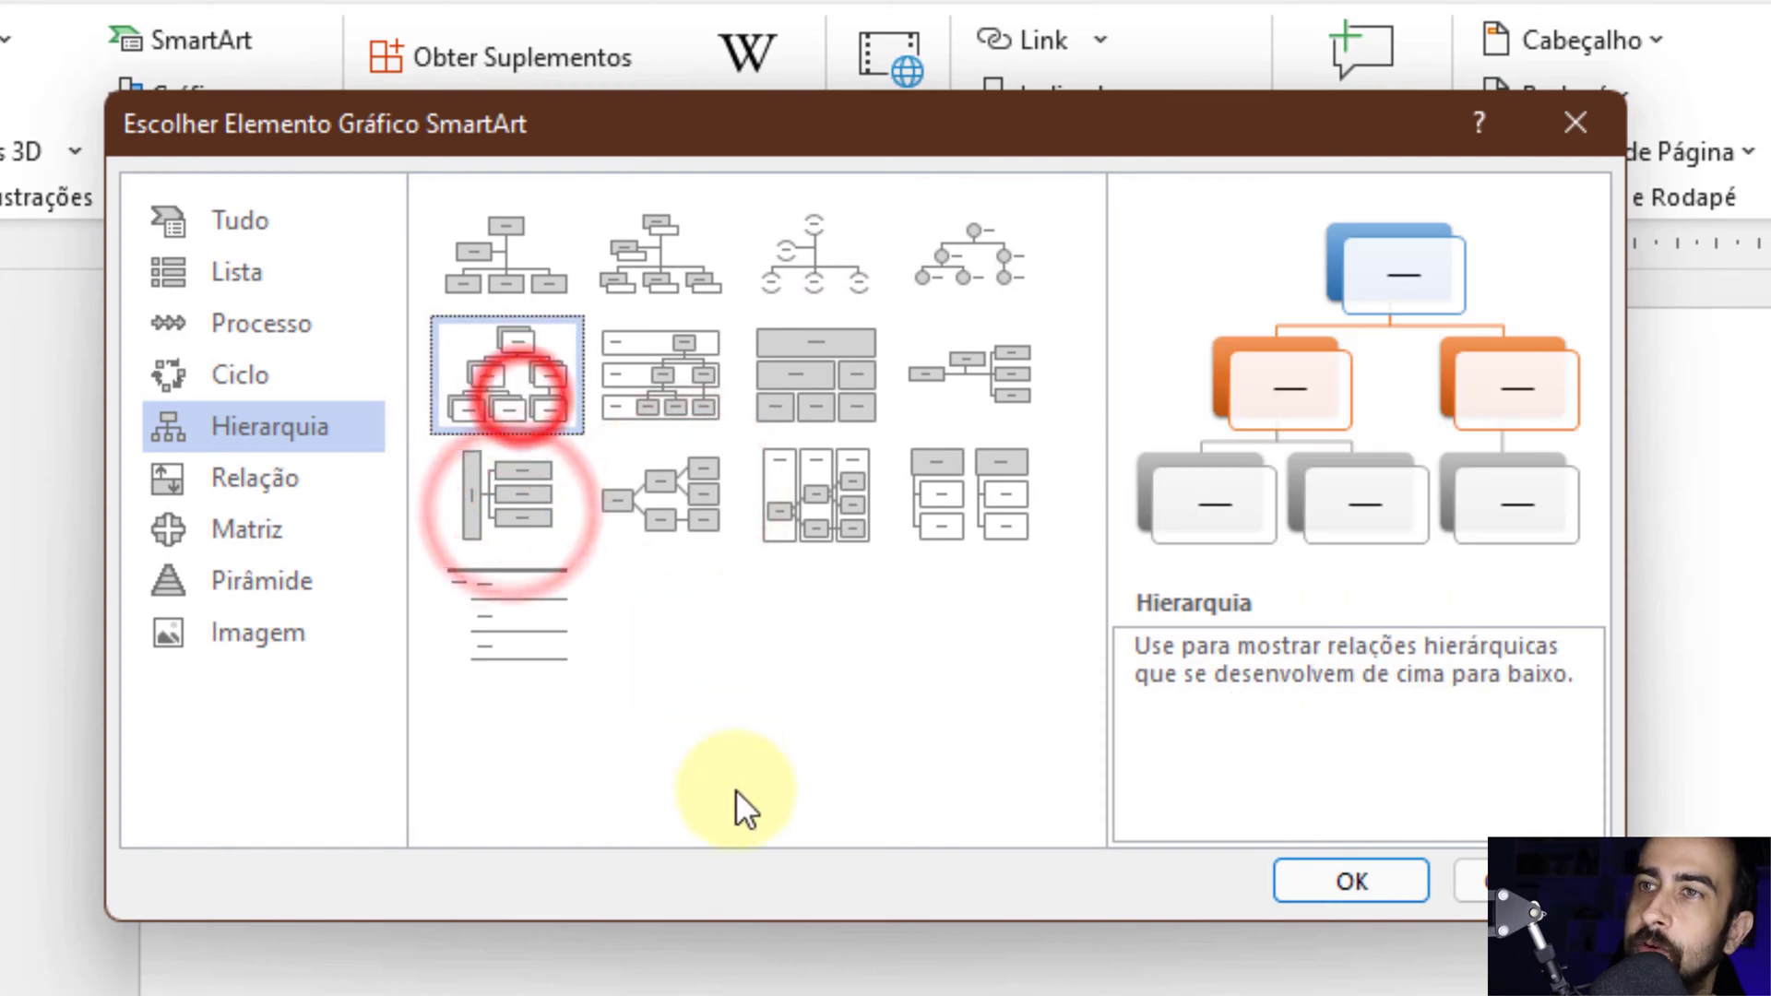
Insert the Hierarquia diagram with its six [Texto] placeholder boxes into the page.
left_click(1389, 885)
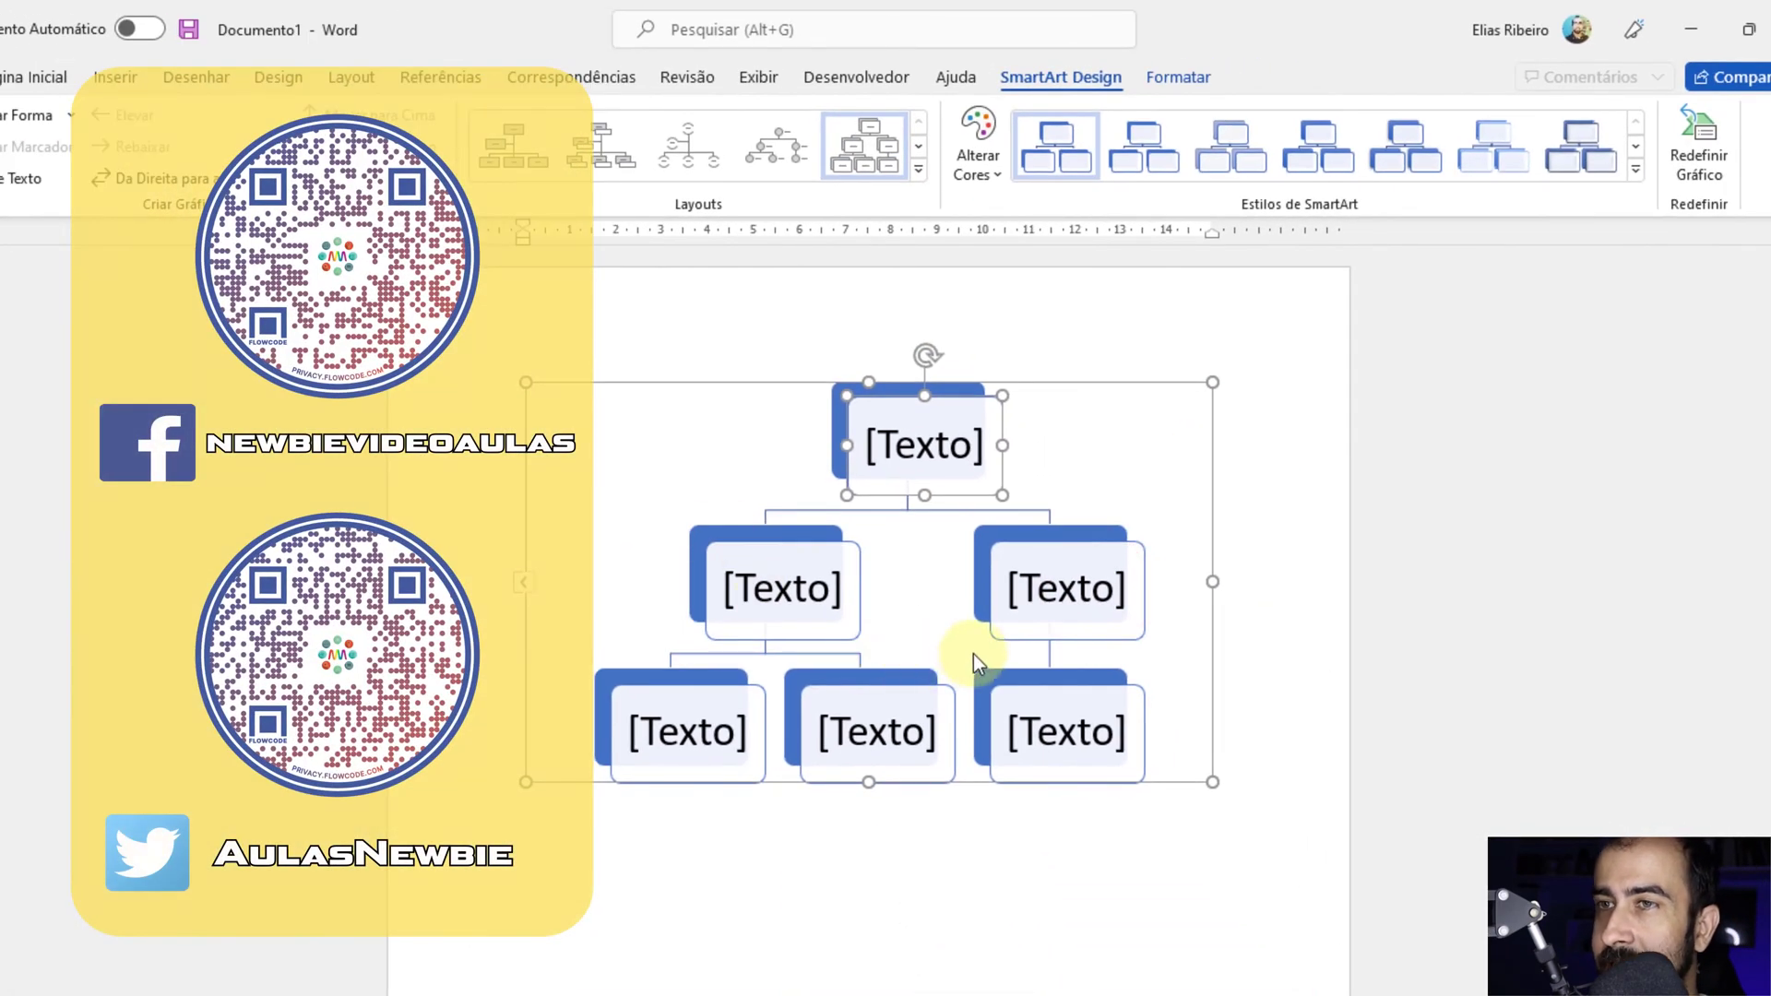
left_click(975, 654)
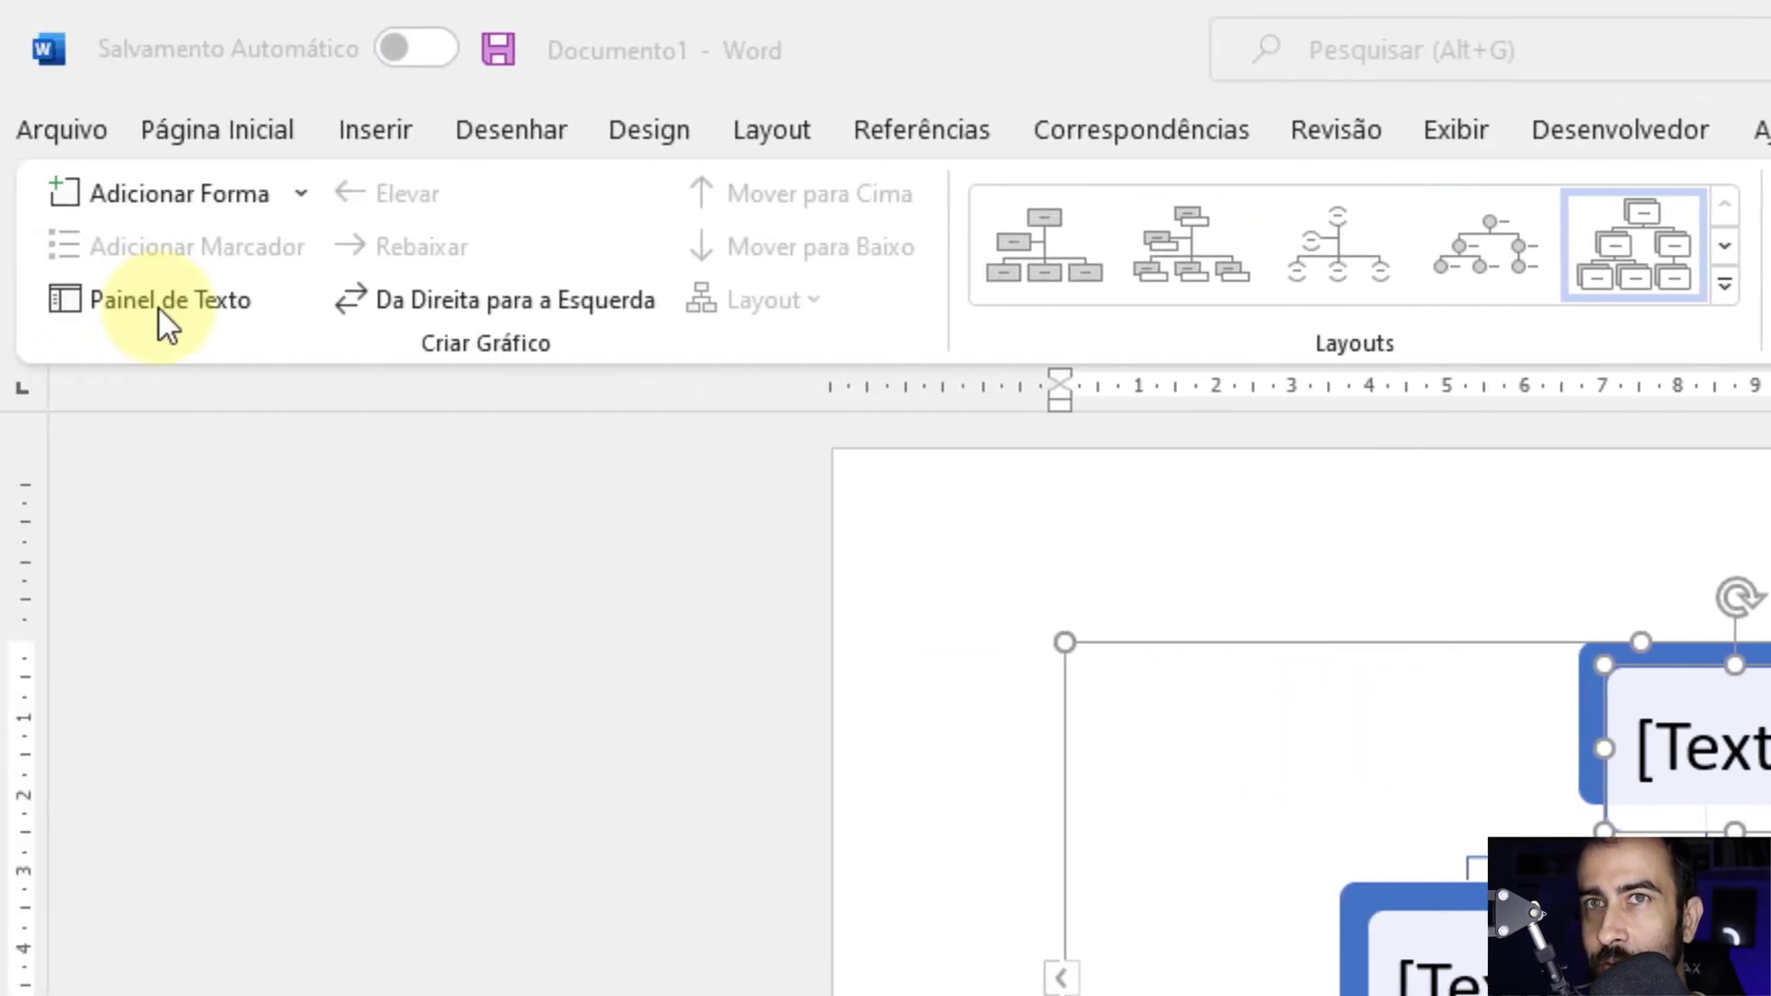
Open the SmartArt text pane beside the diagram and label the top box Gerente.
left_click(159, 308)
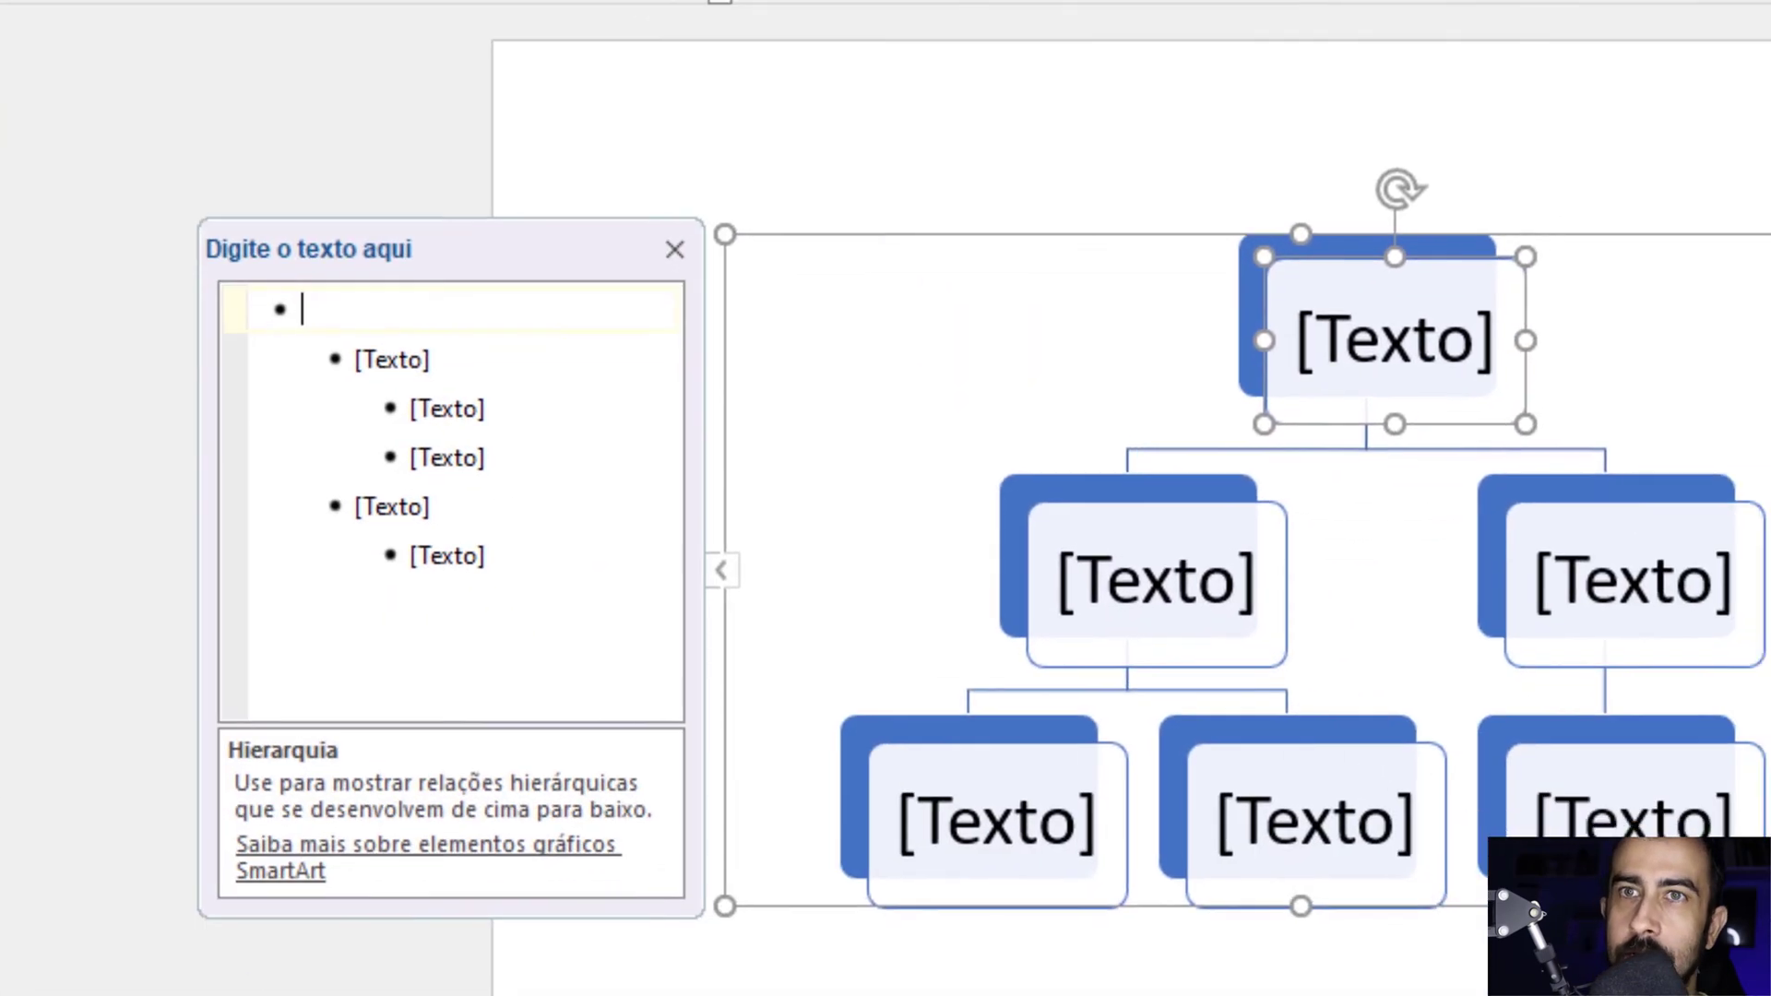
left_click_drag(447, 251, 669, 83)
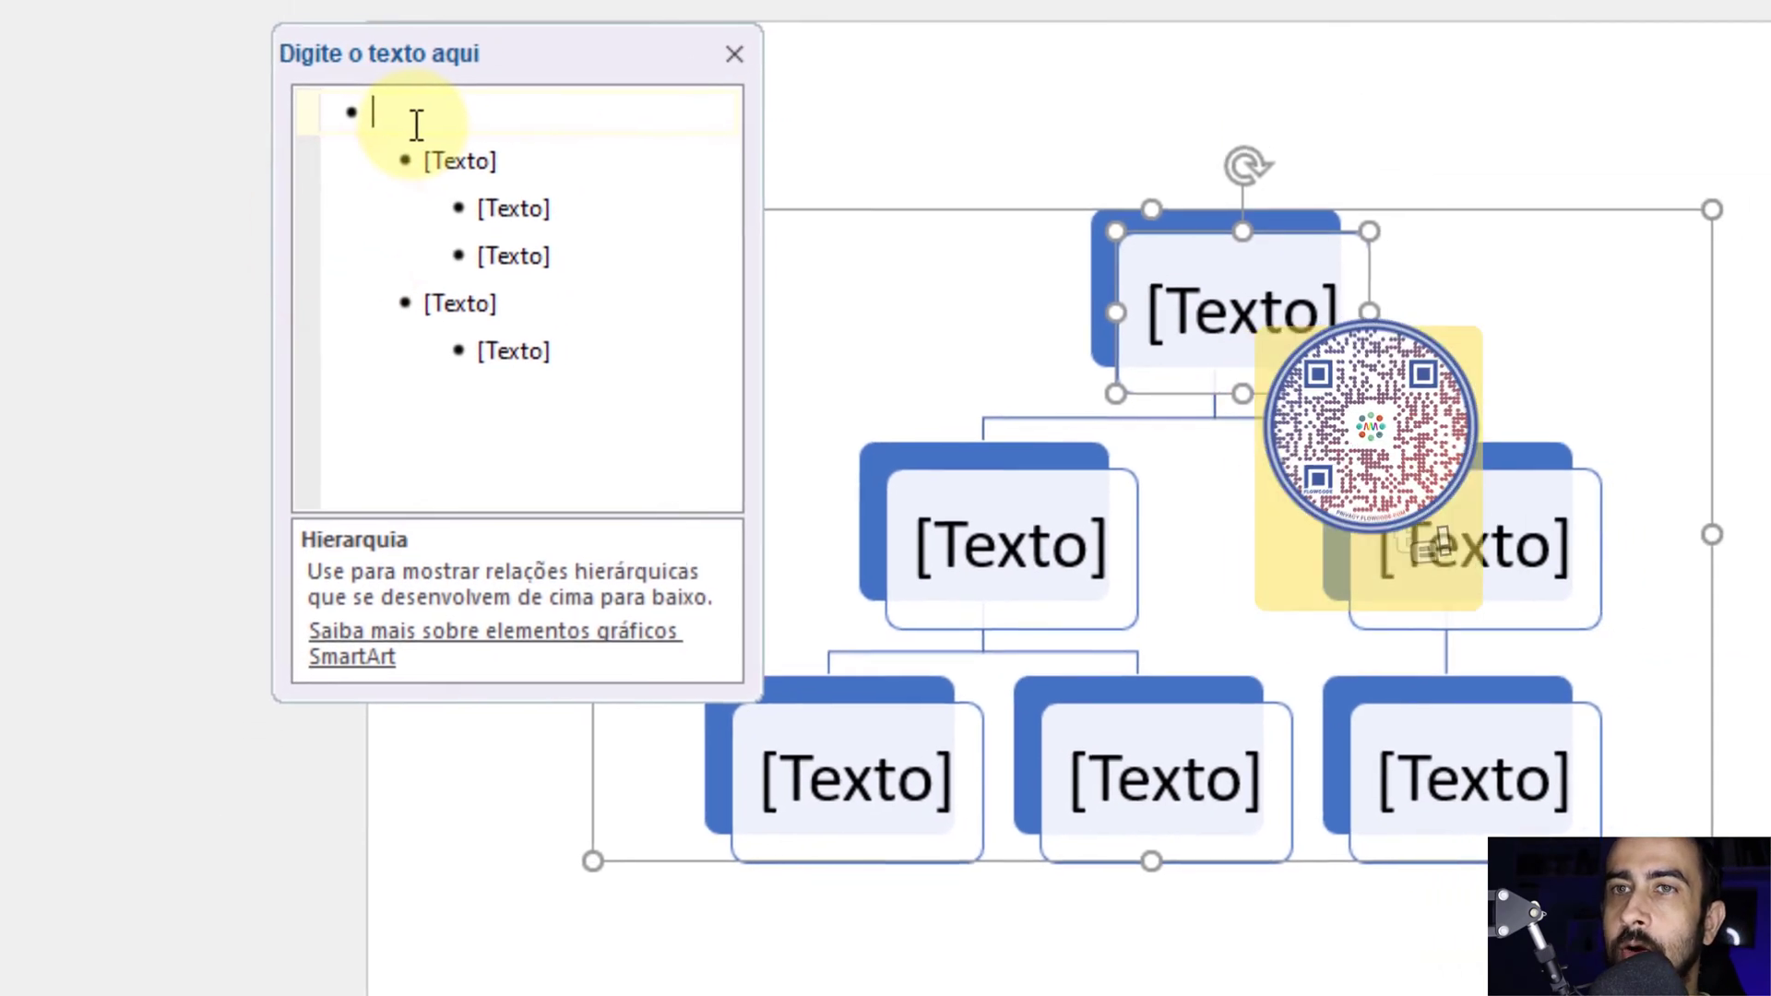
left_click(291, 161)
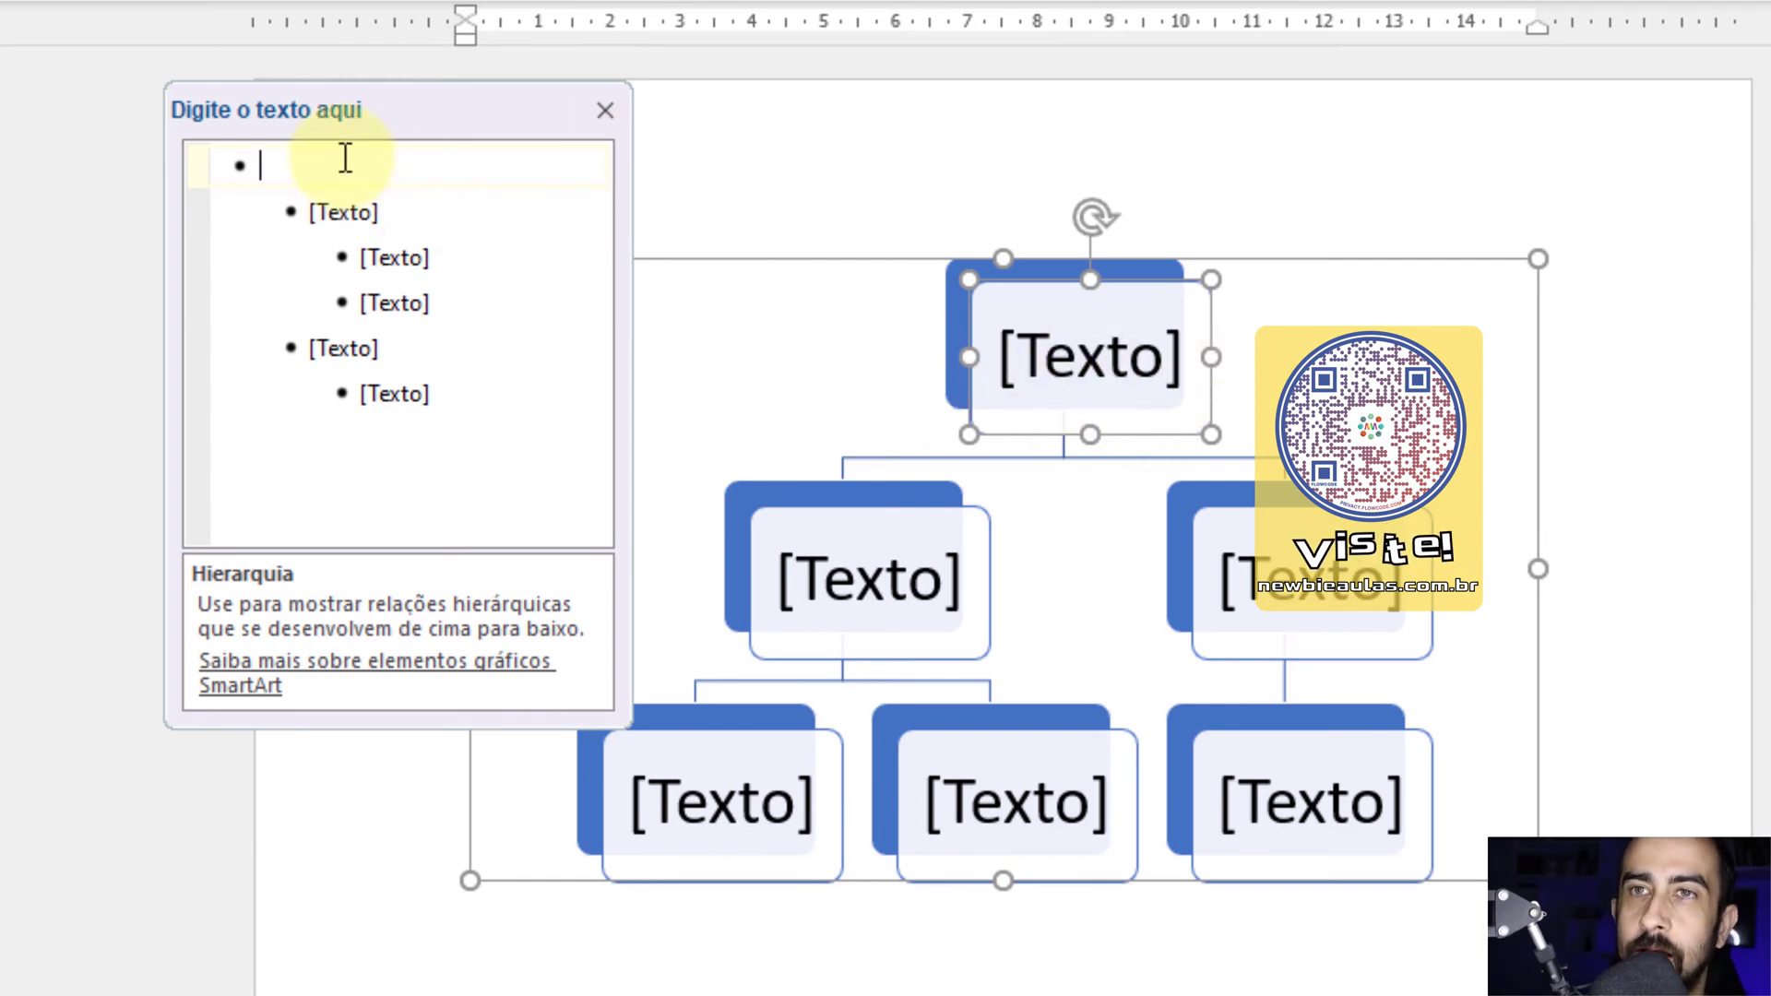
type("Gerente")
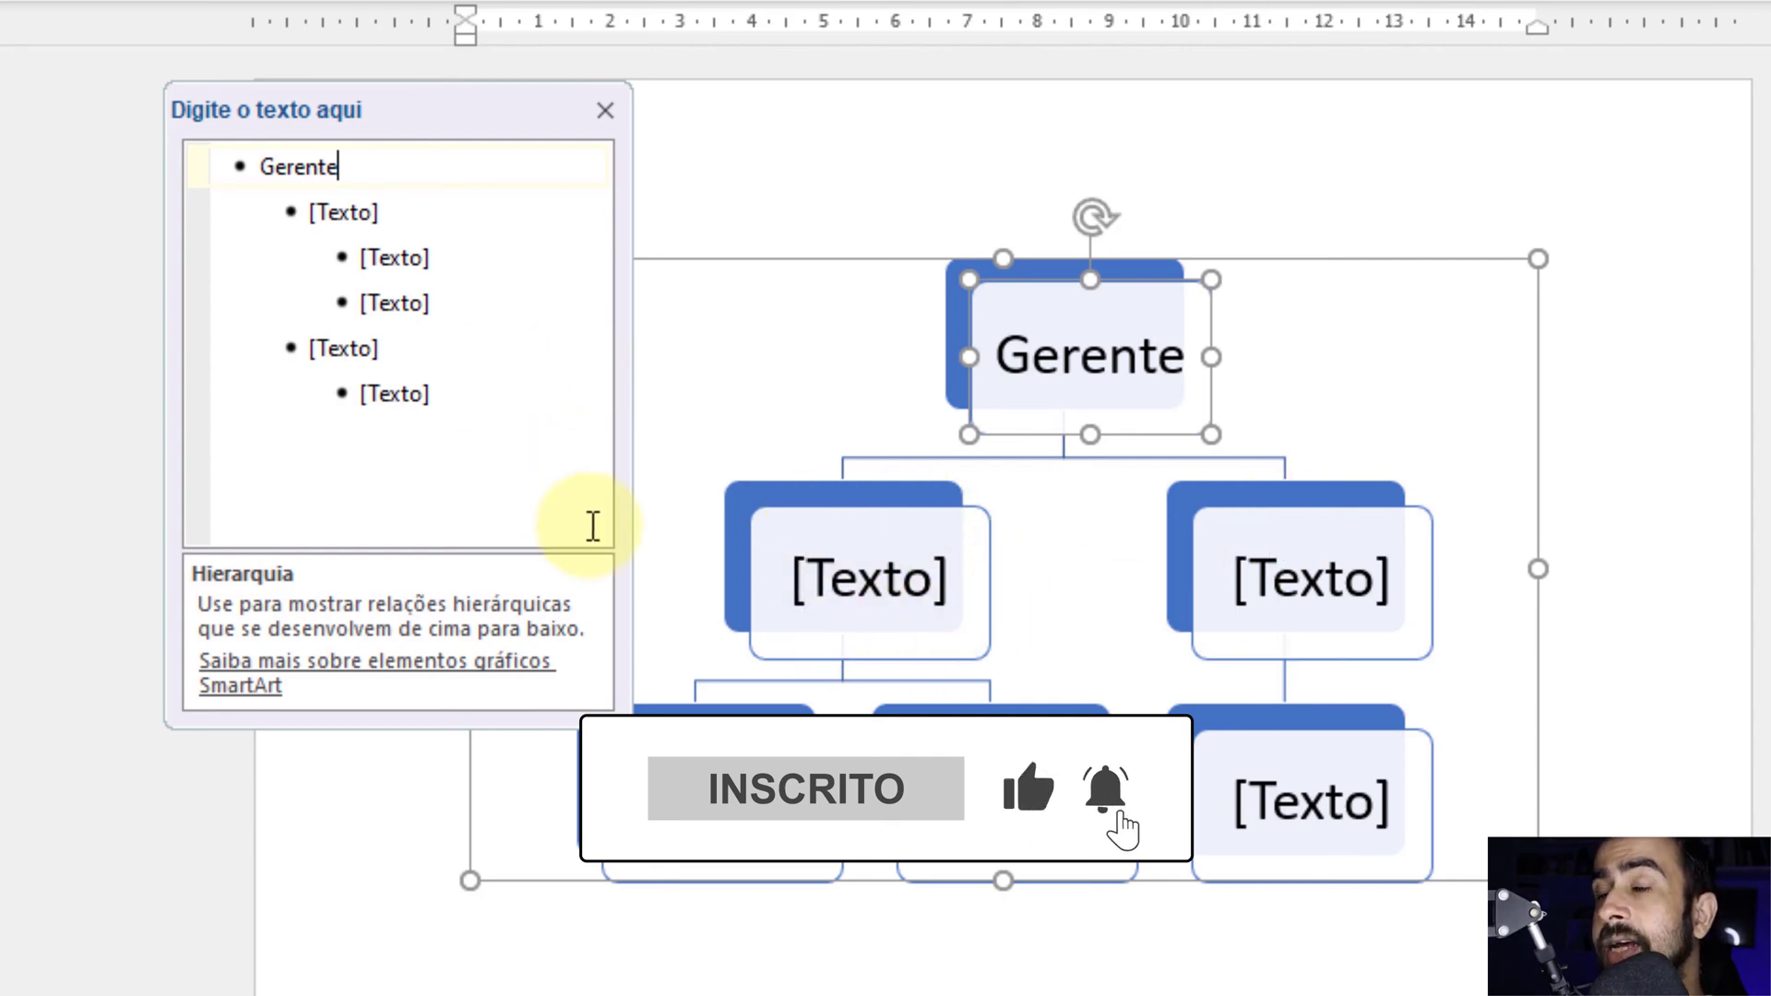
Label the second-level boxes Supervisor 1 and Supervisor 2.
left_click(371, 216)
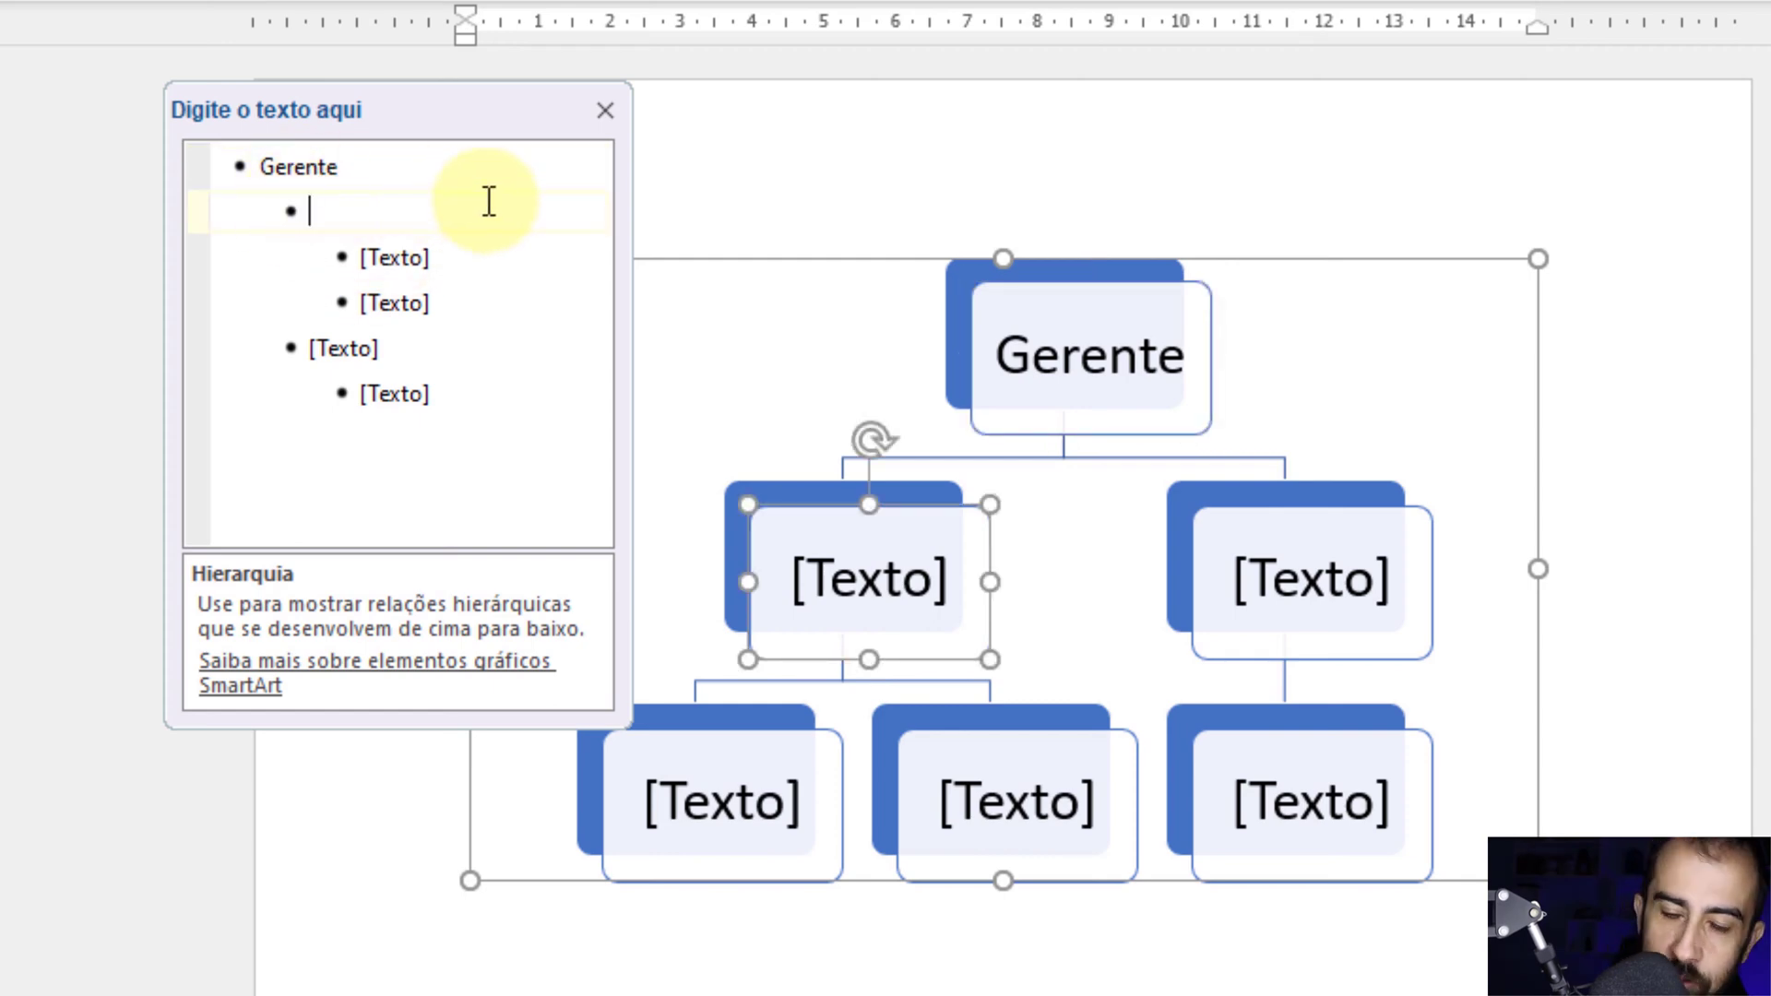
type("Supervisor 1")
key("Down")
key("Down")
key("Down")
type("Su")
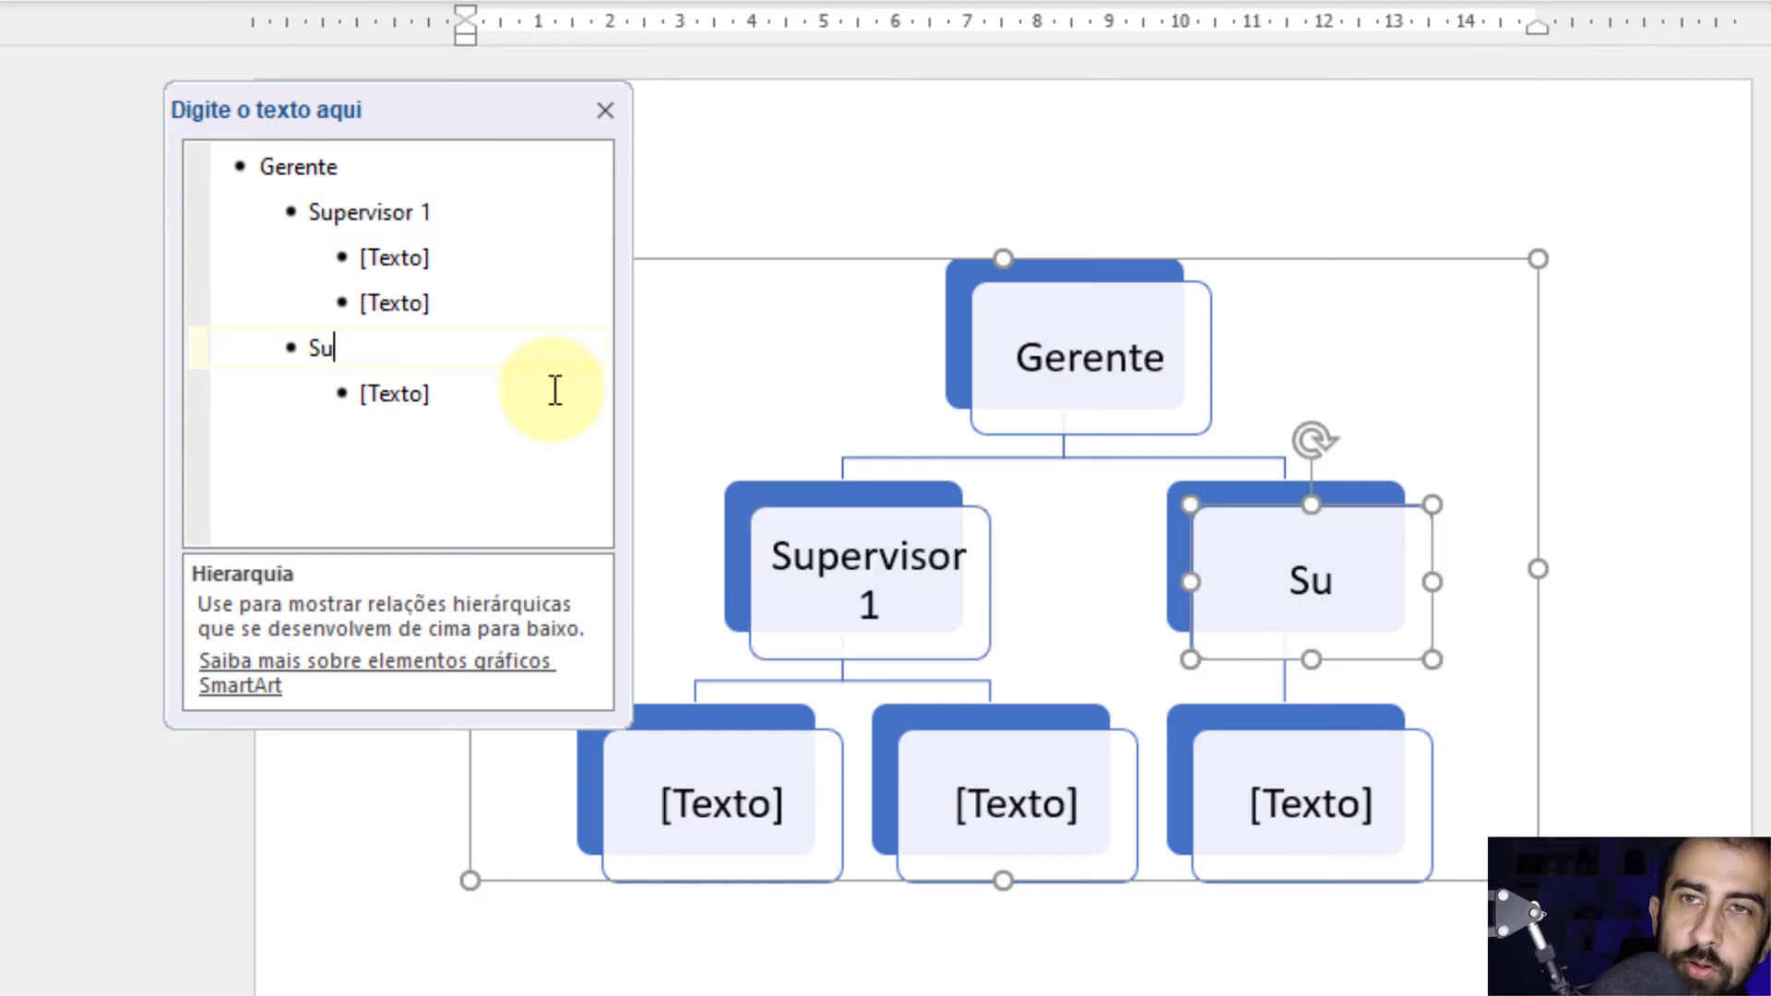
type("pervisor 2")
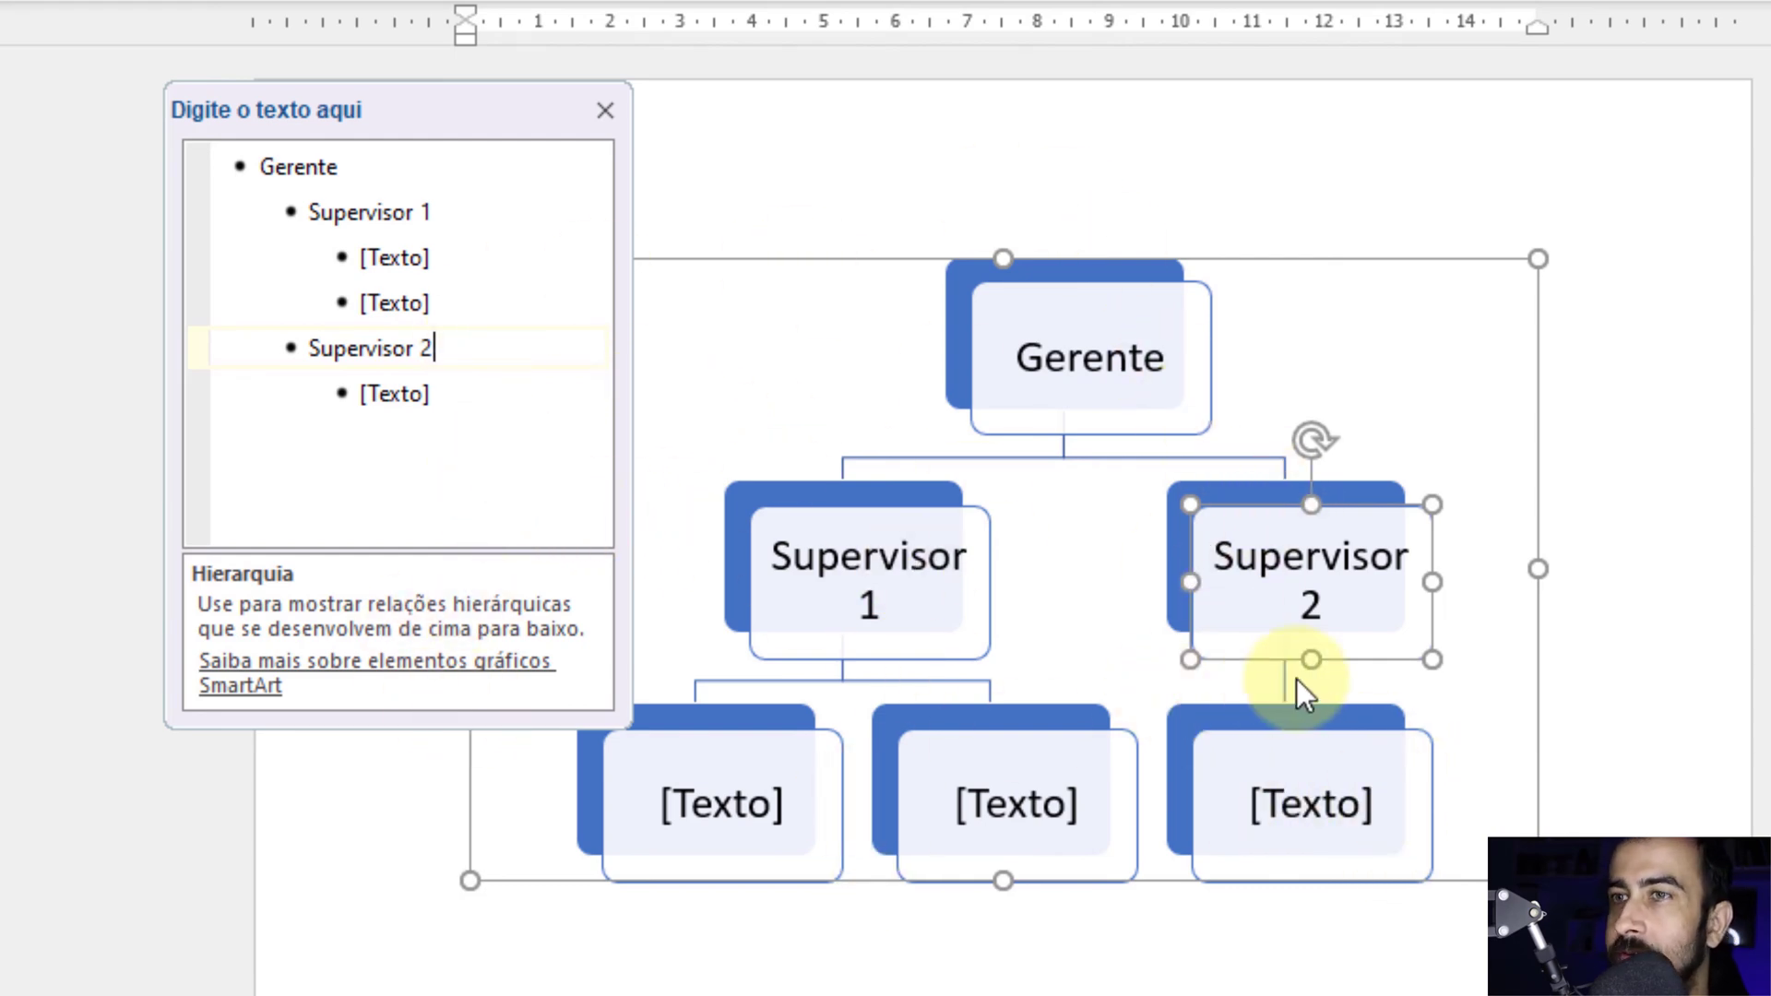
left_click(437, 392)
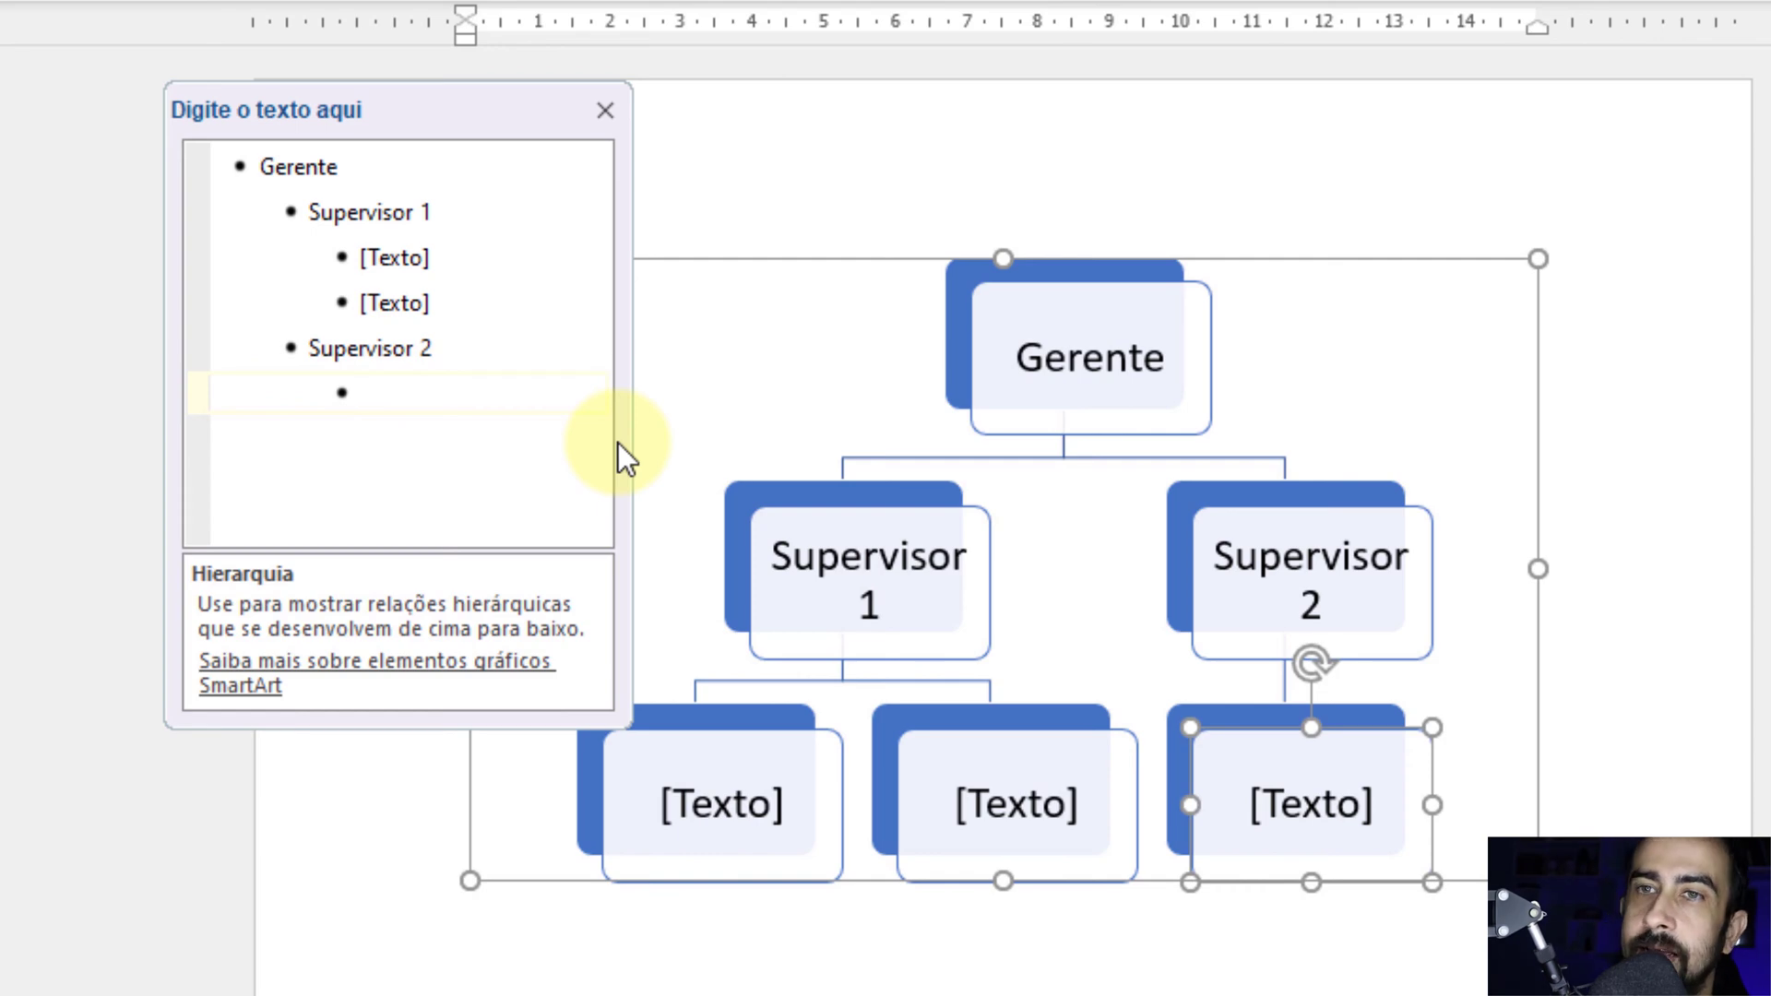
Fill the bottom level with four Assistente boxes, two under each supervisor.
key("Return")
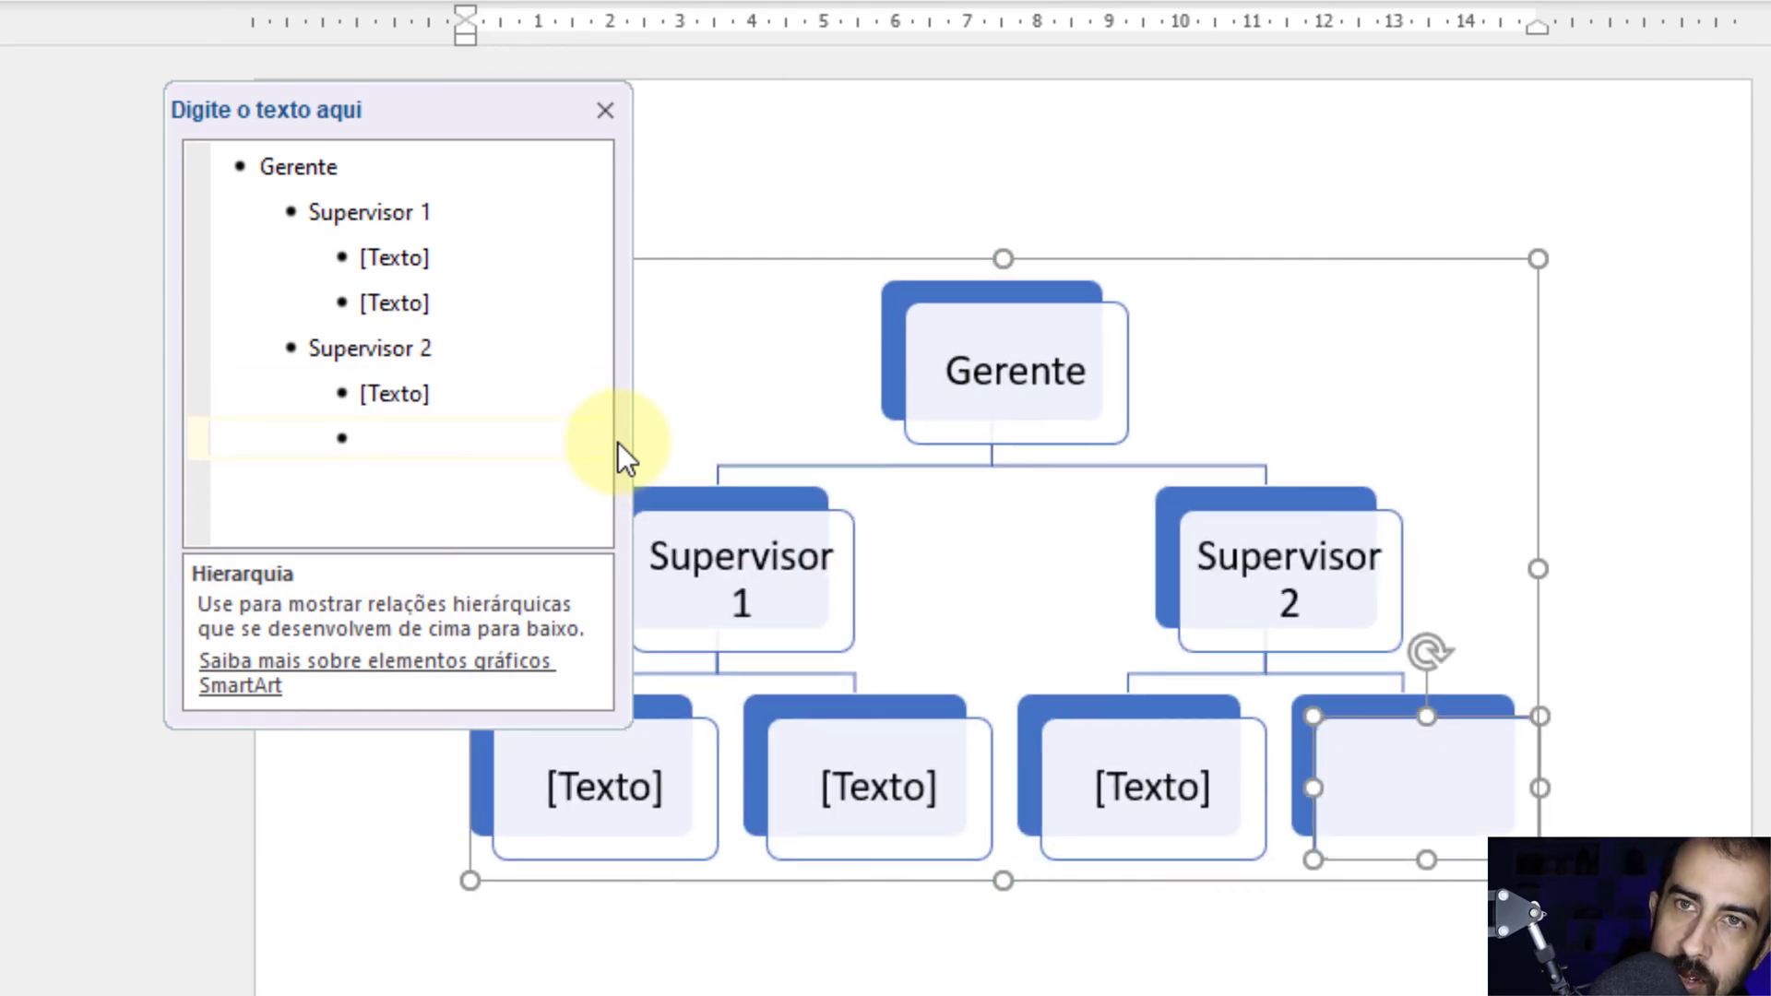
type("Ass")
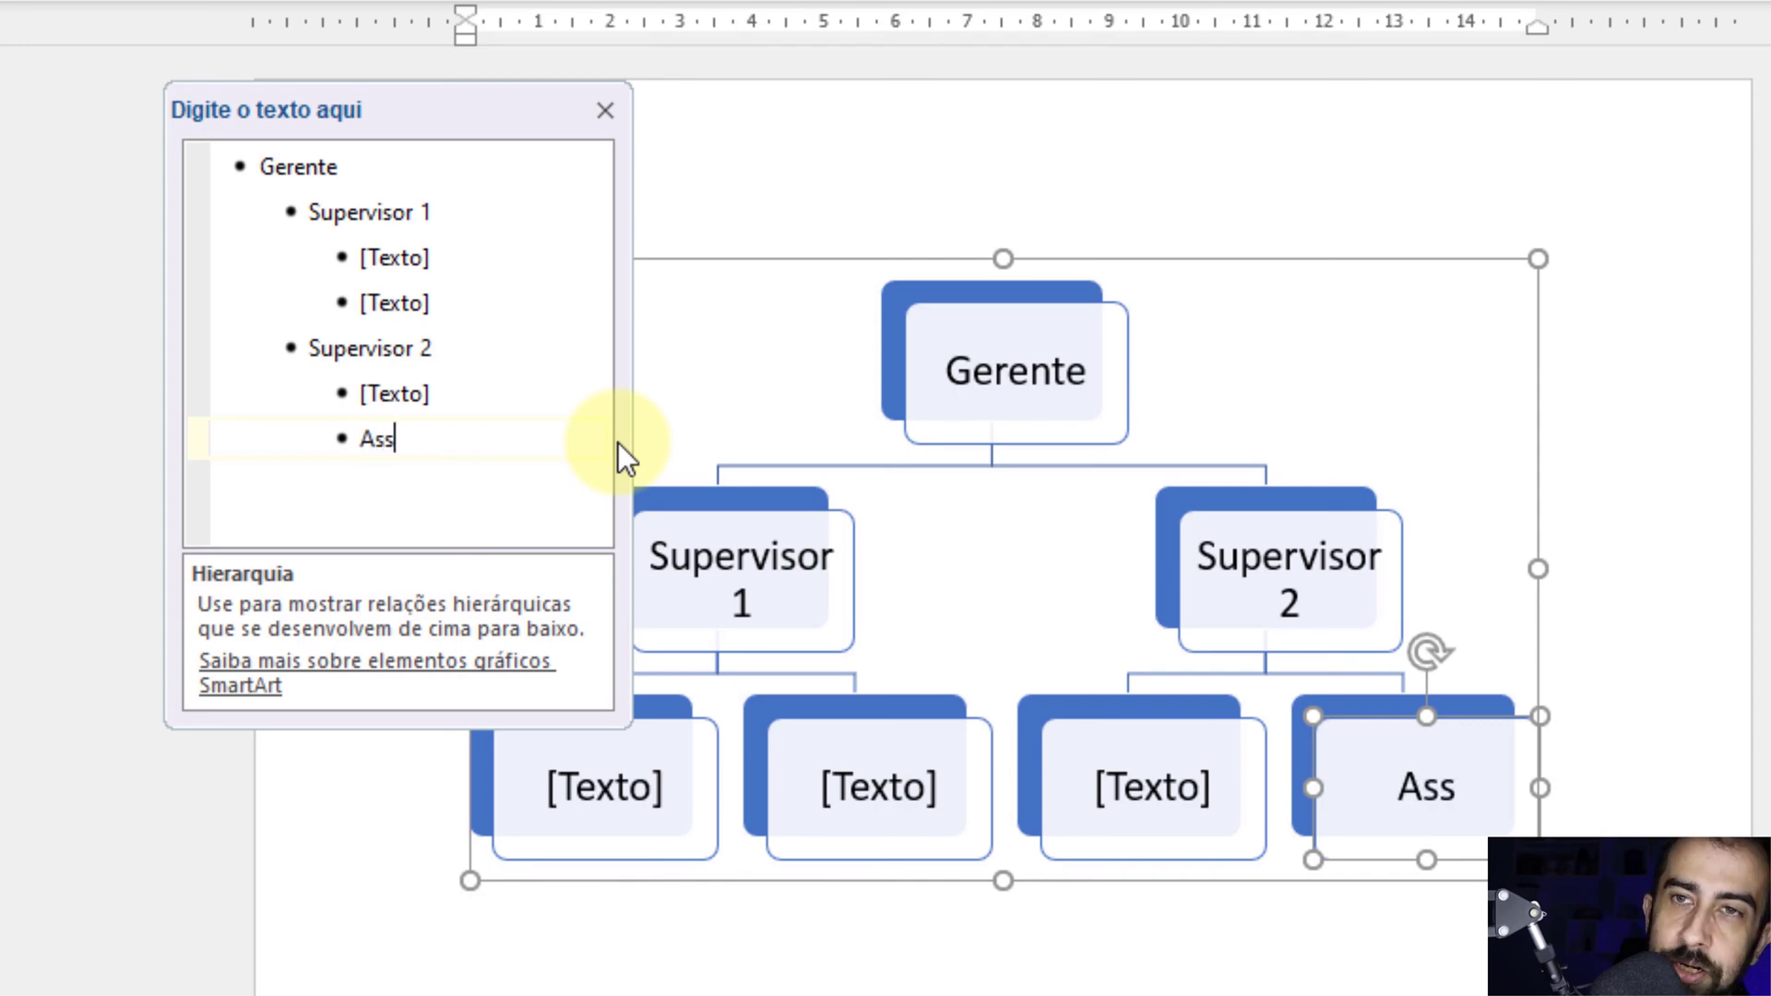
type("istente")
left_click(418, 388)
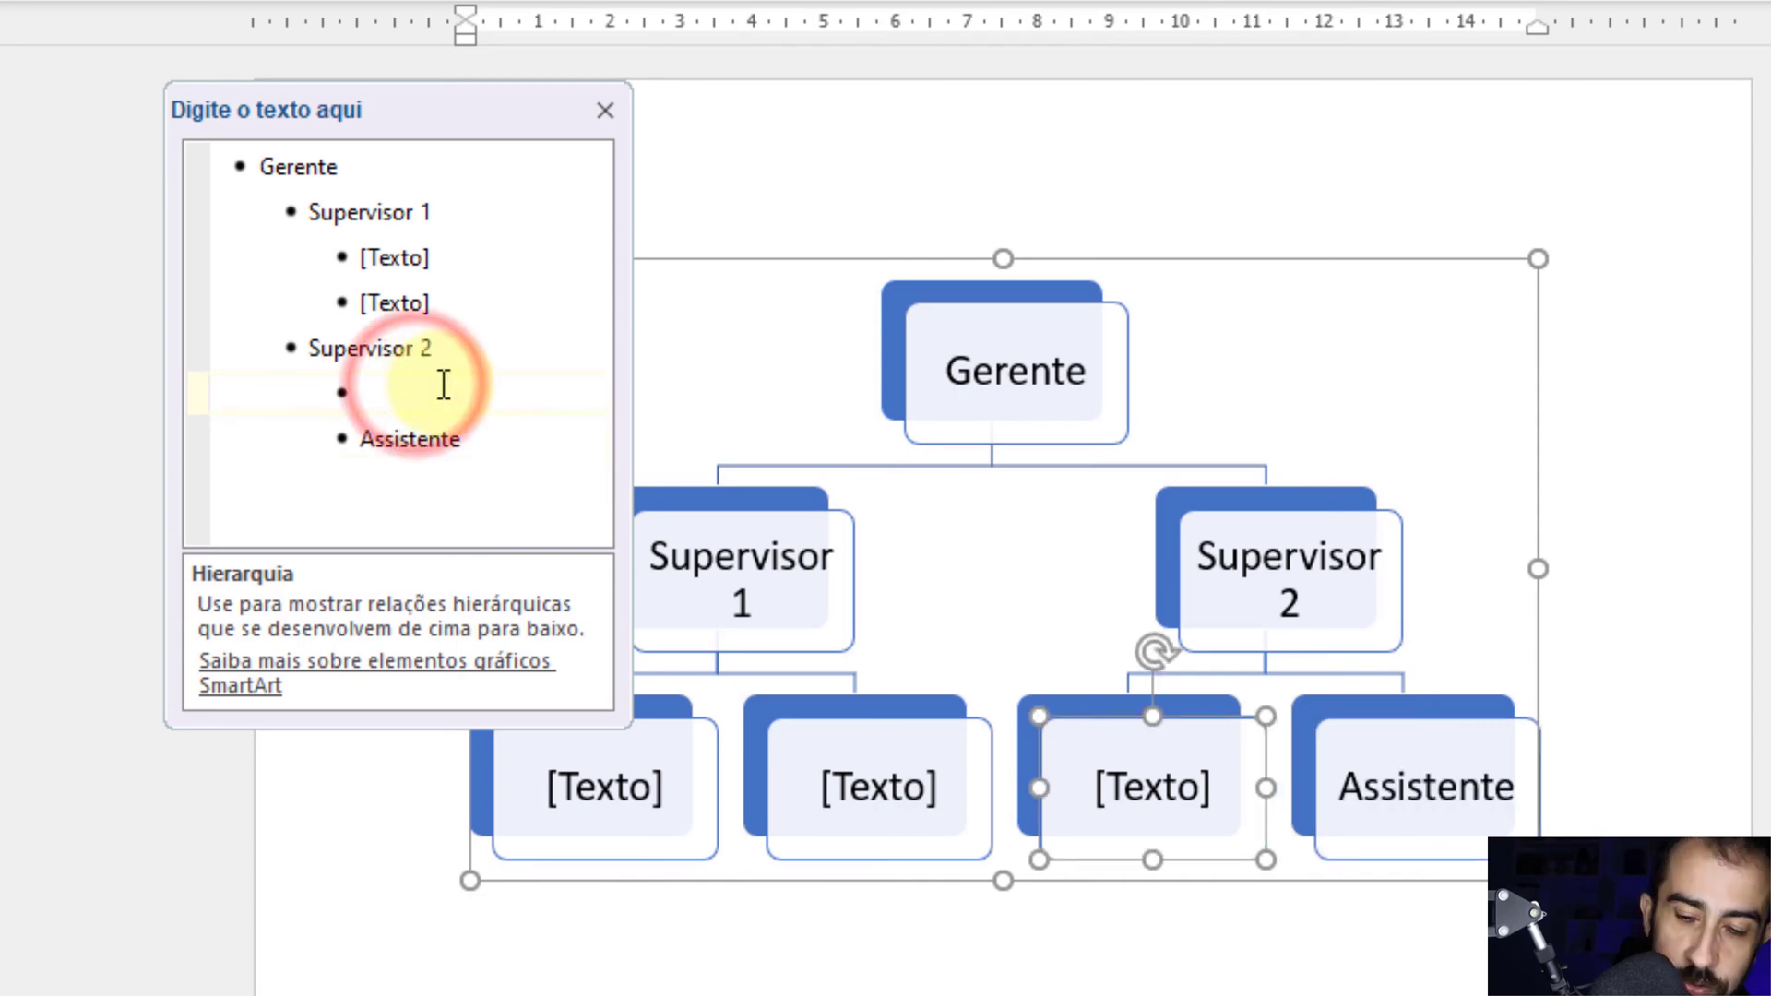
left_click(503, 435)
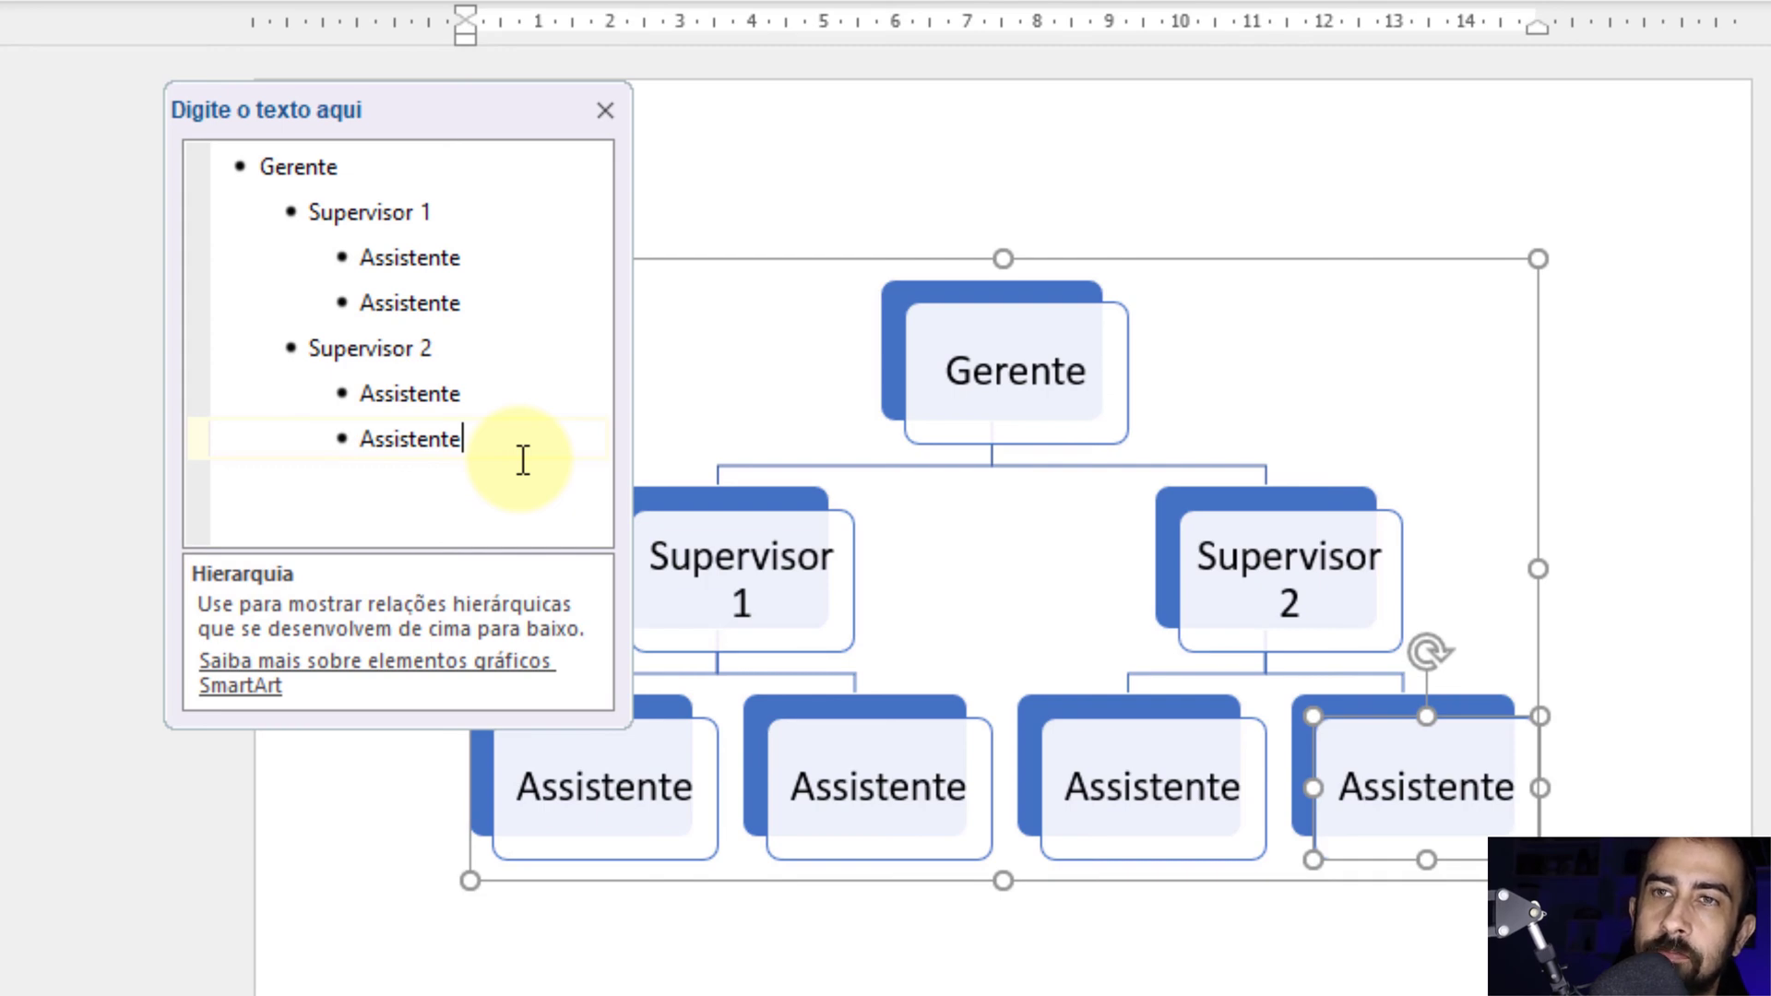
left_click(472, 257)
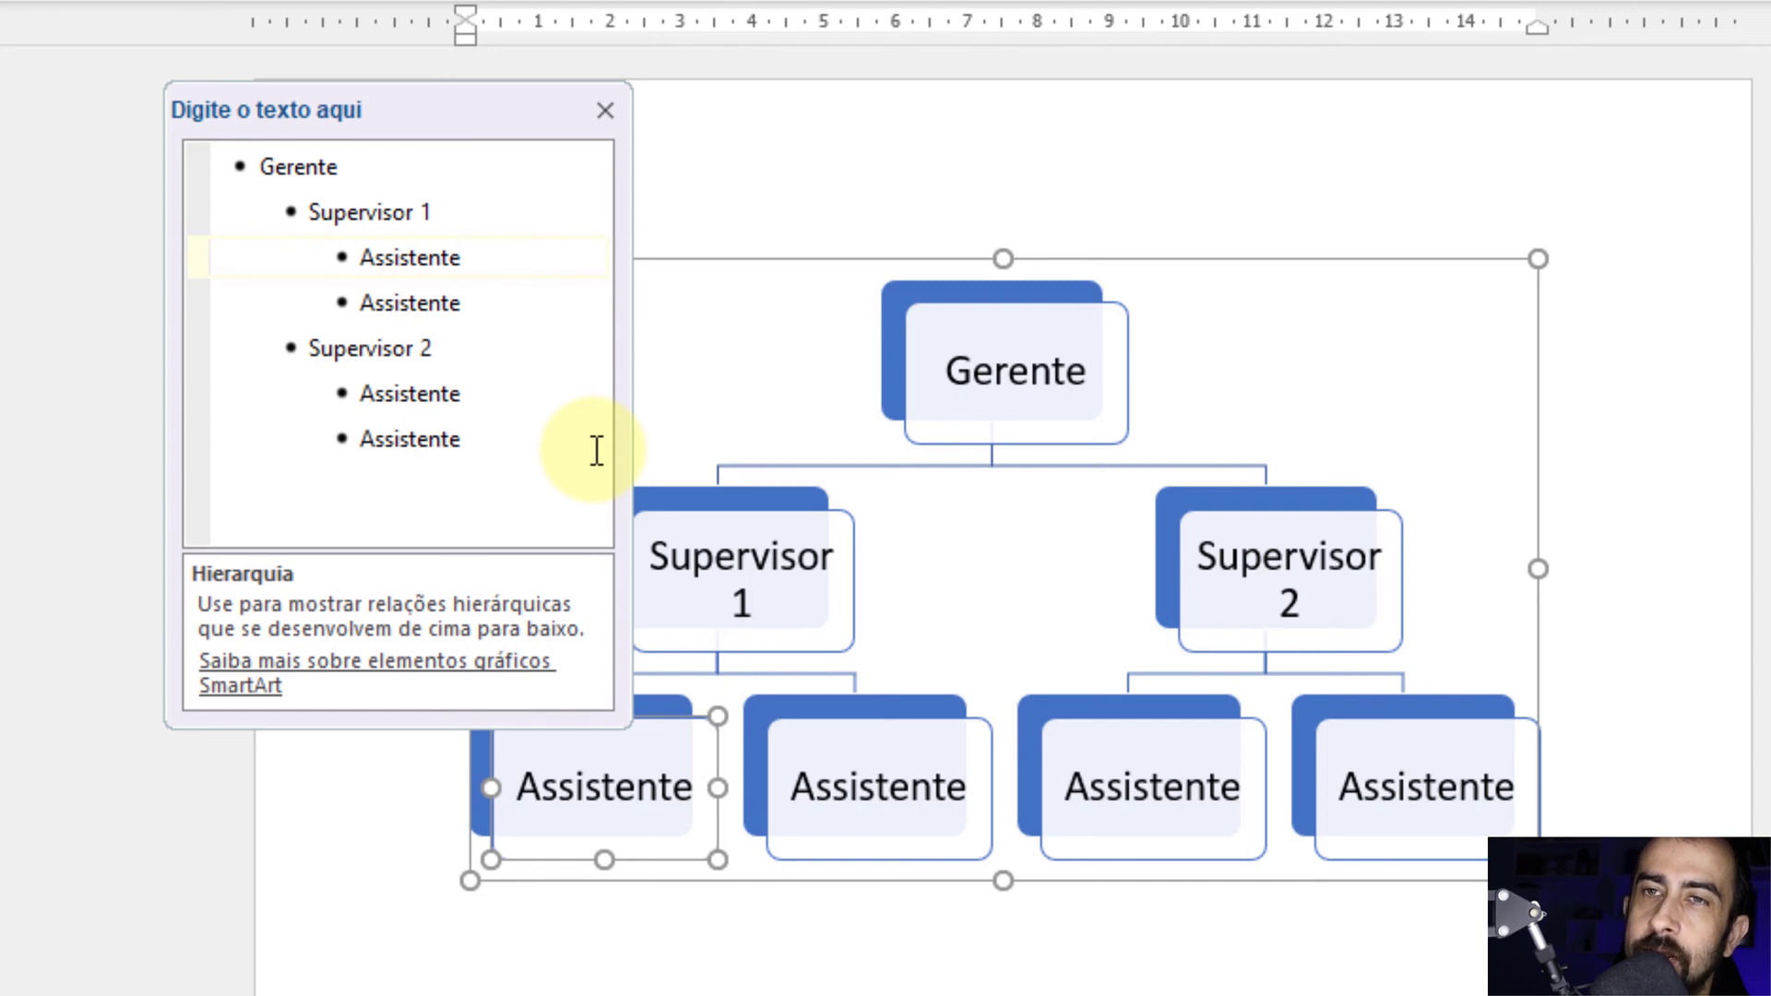
Add a demoted Funcionário entry beneath the first Assistente in the text pane.
key("Return")
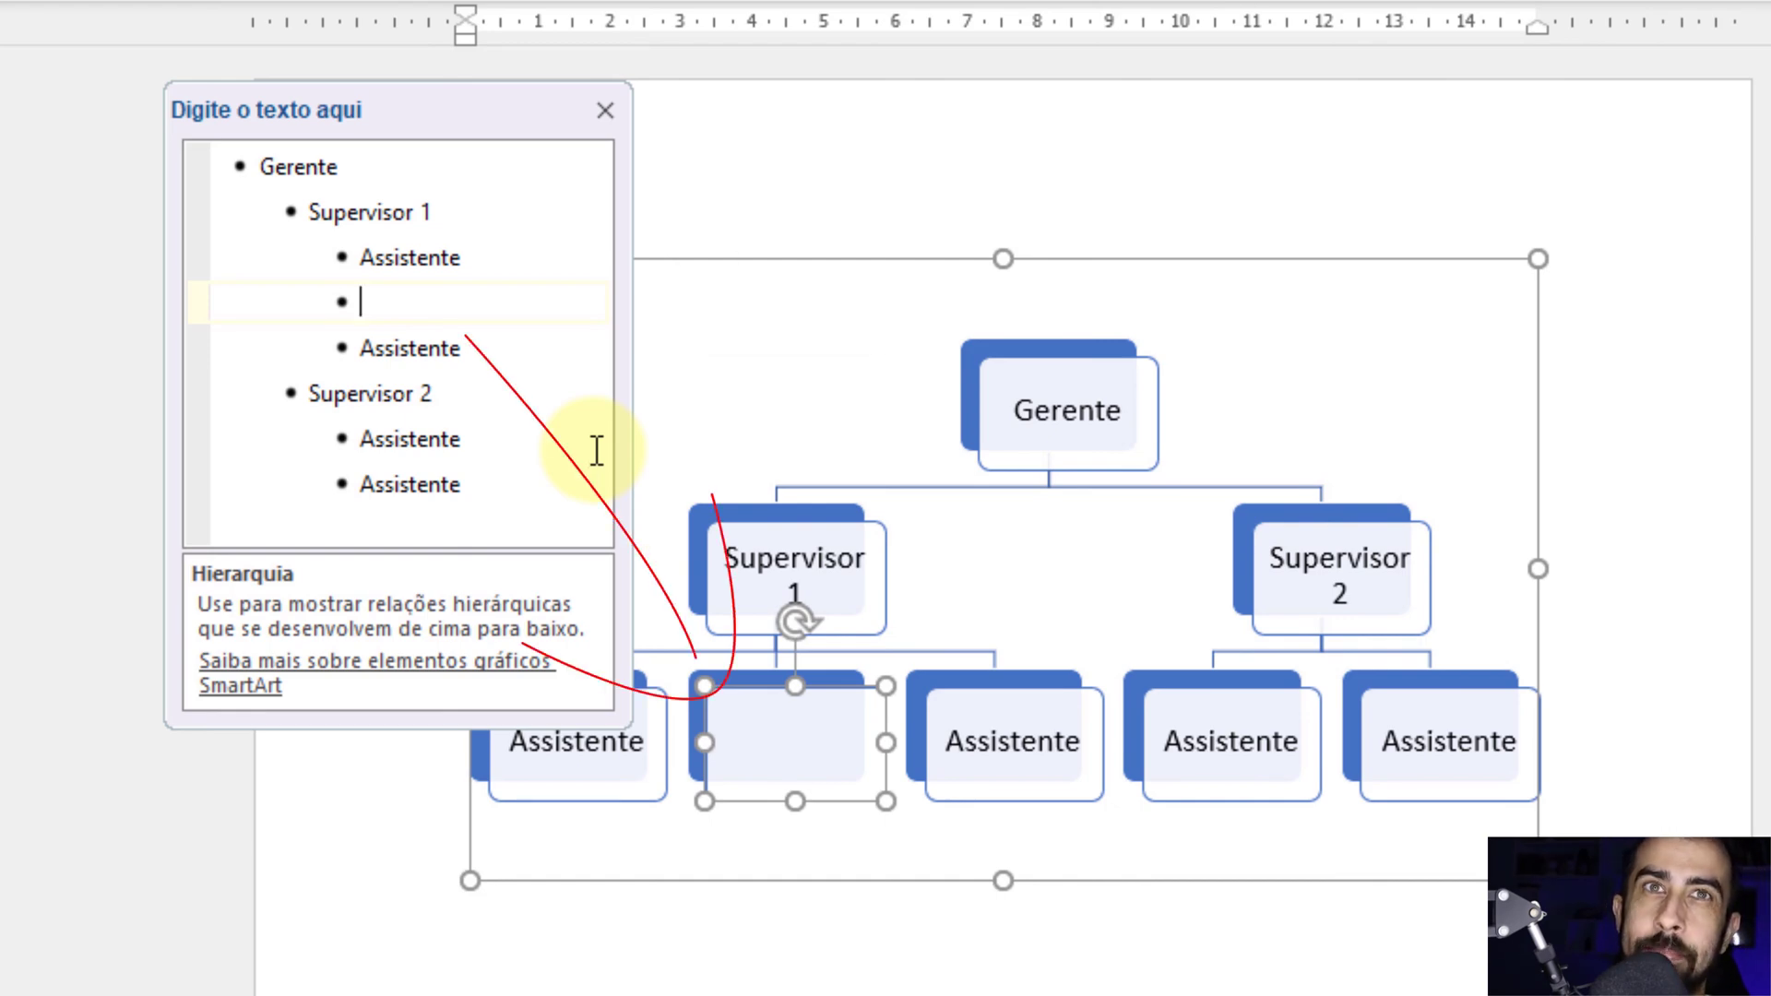
key("Tab")
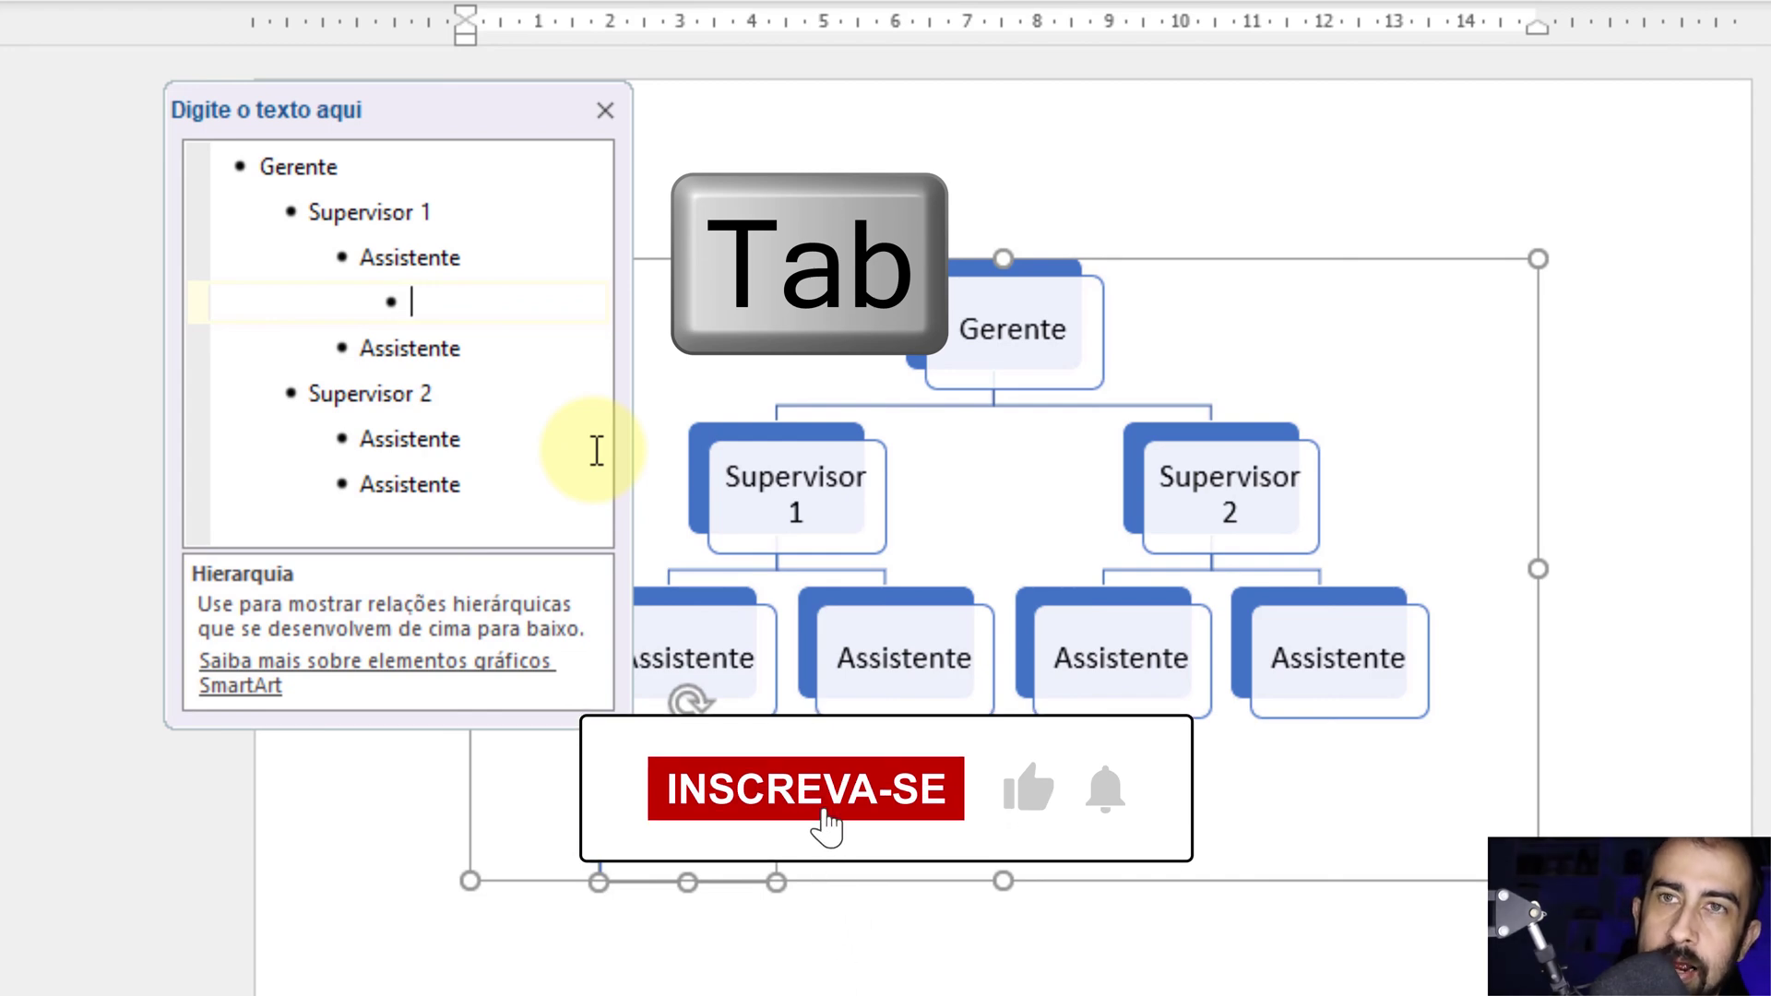
type("Funcionário")
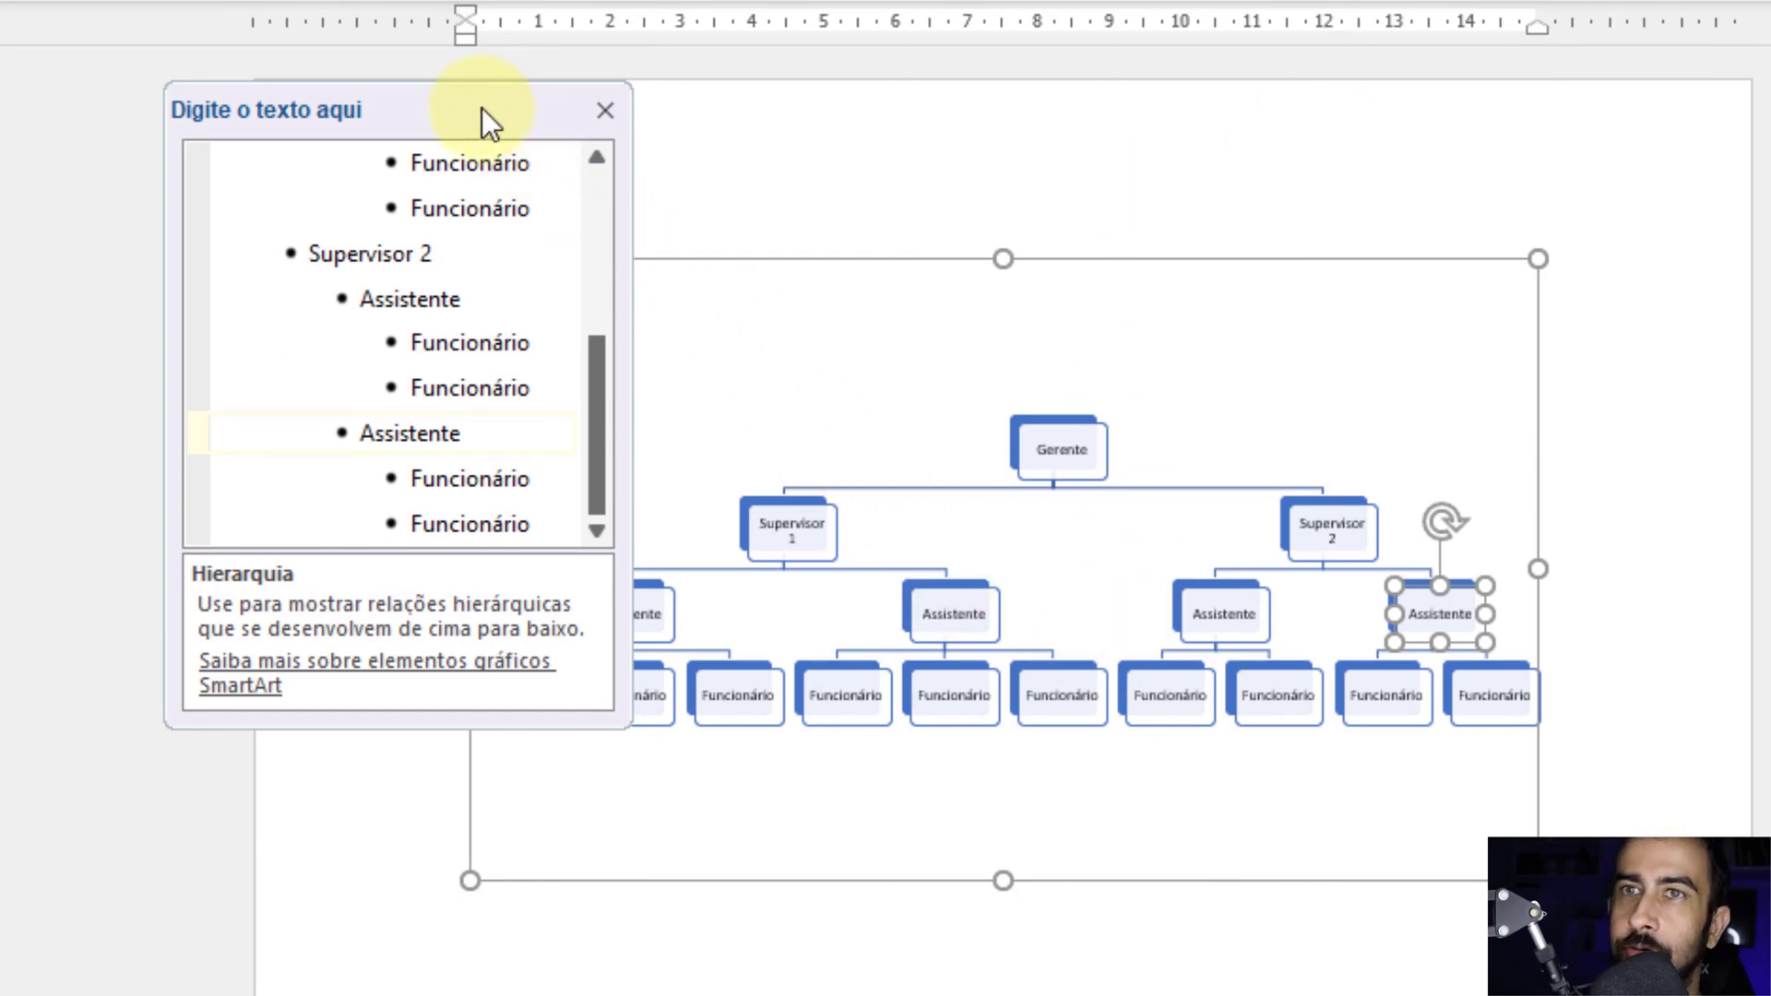
mouse_move(481, 108)
left_mouse_down()
mouse_move(196, 96)
mouse_move(94, 118)
left_mouse_up()
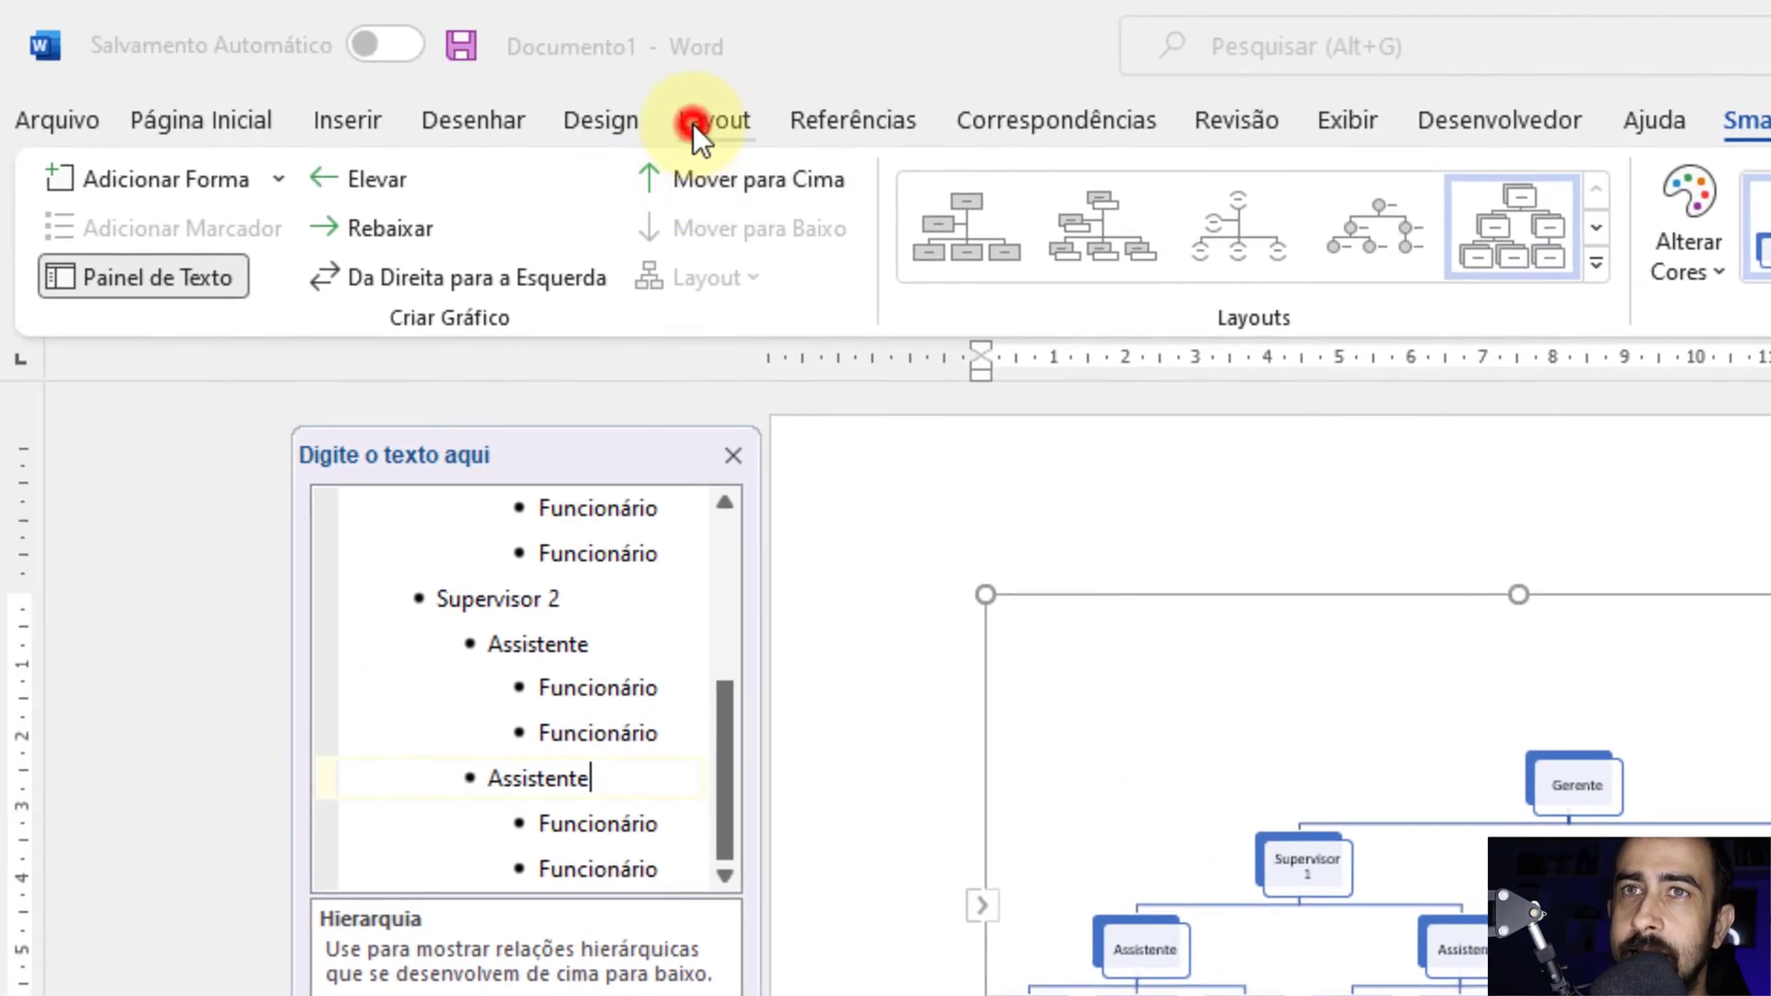
Set the page orientation to Paisagem (landscape) from the Layout tab.
left_click(694, 123)
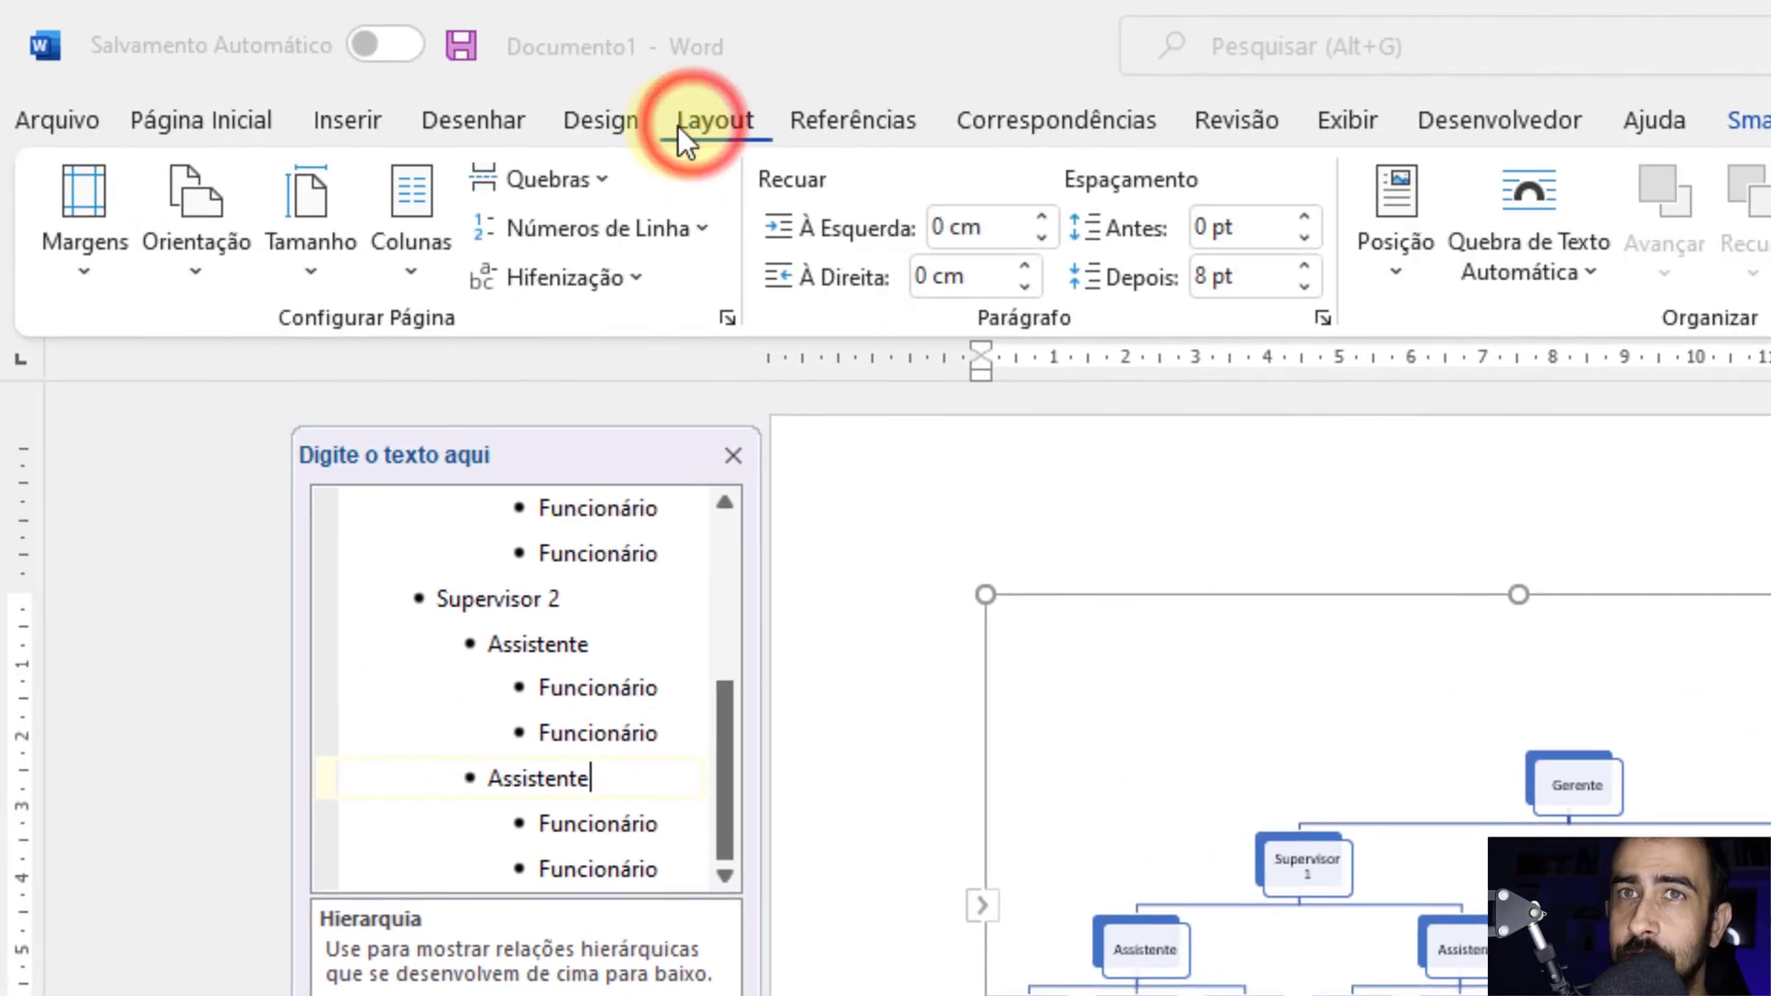
left_click(188, 277)
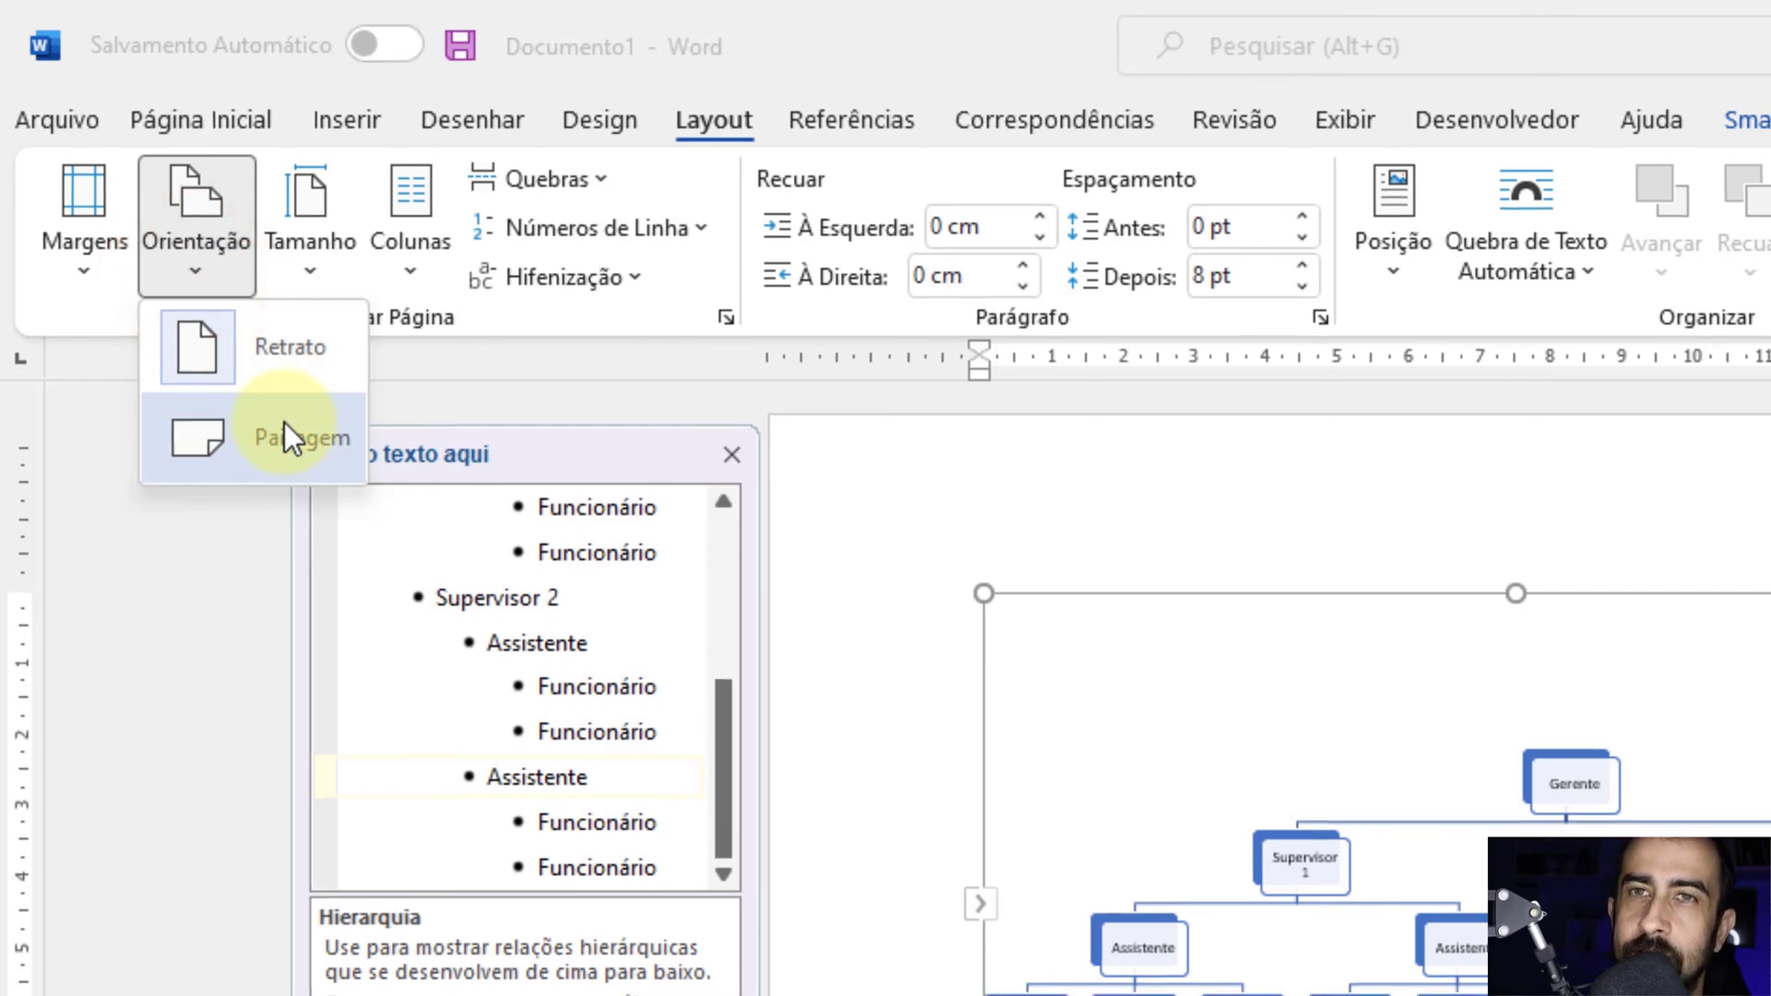
left_click(284, 426)
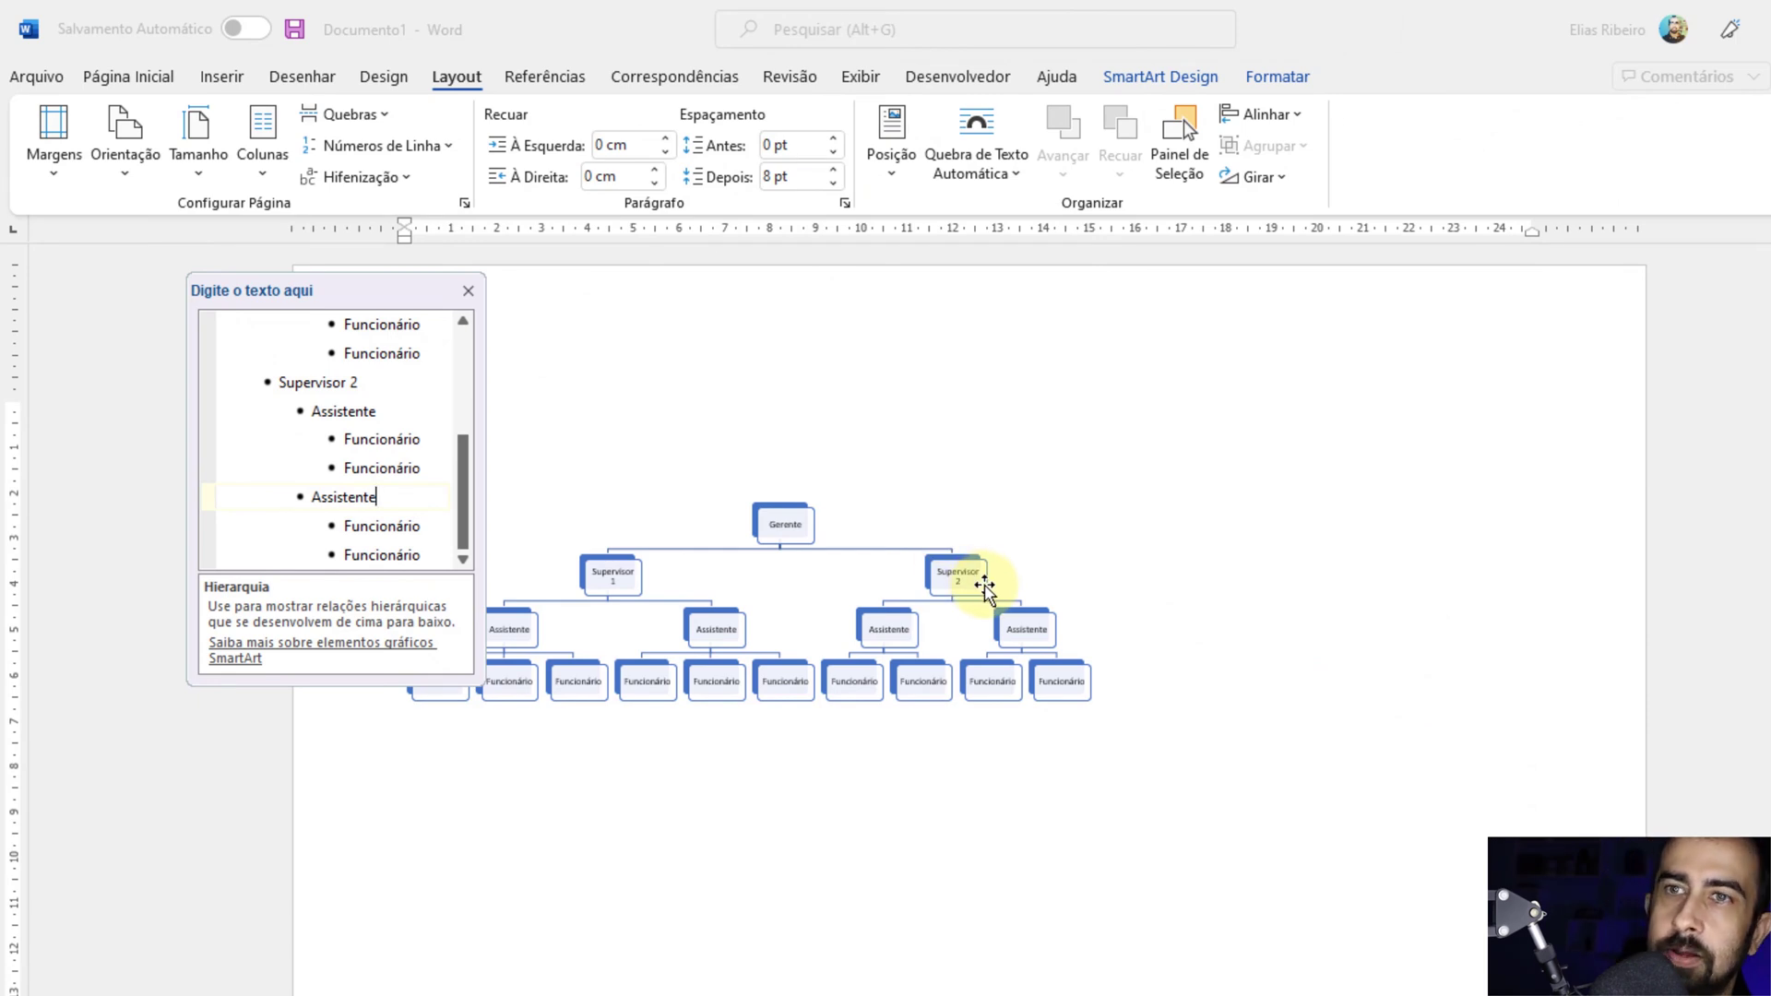
Enlarge the org chart to span the width of the landscape page.
left_click(984, 578)
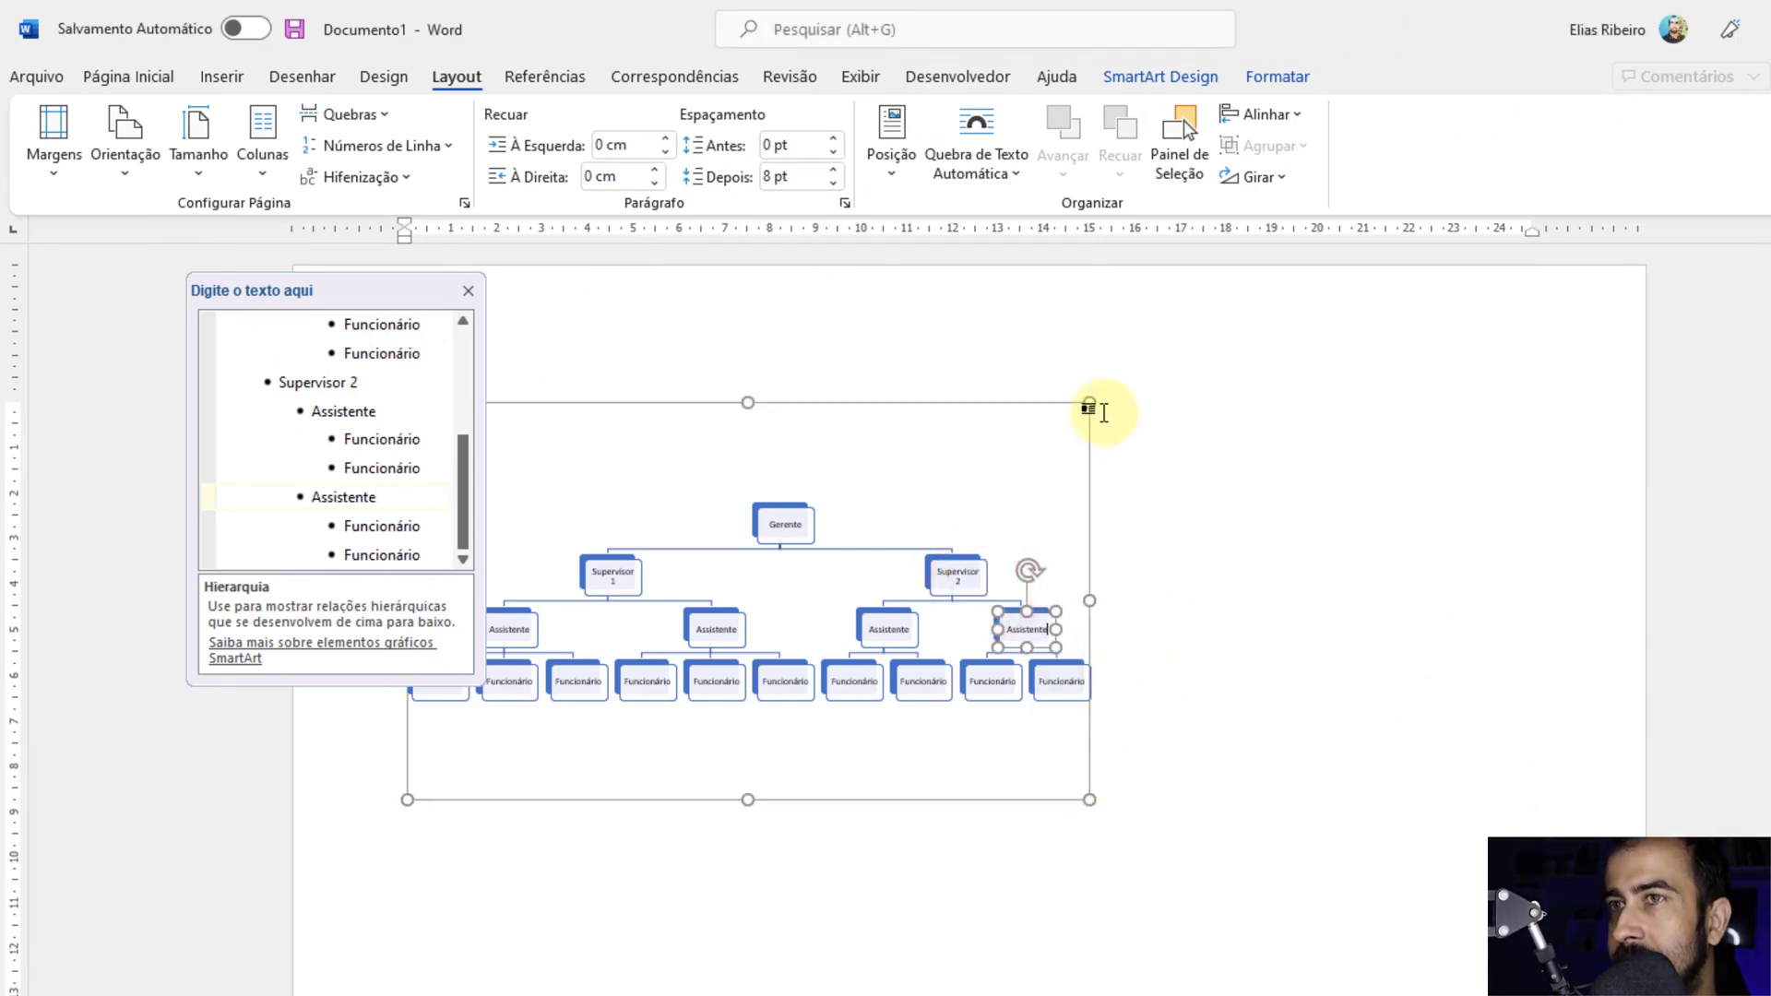
mouse_move(1089, 402)
left_mouse_down()
mouse_move(1437, 413)
mouse_move(1580, 362)
left_mouse_up()
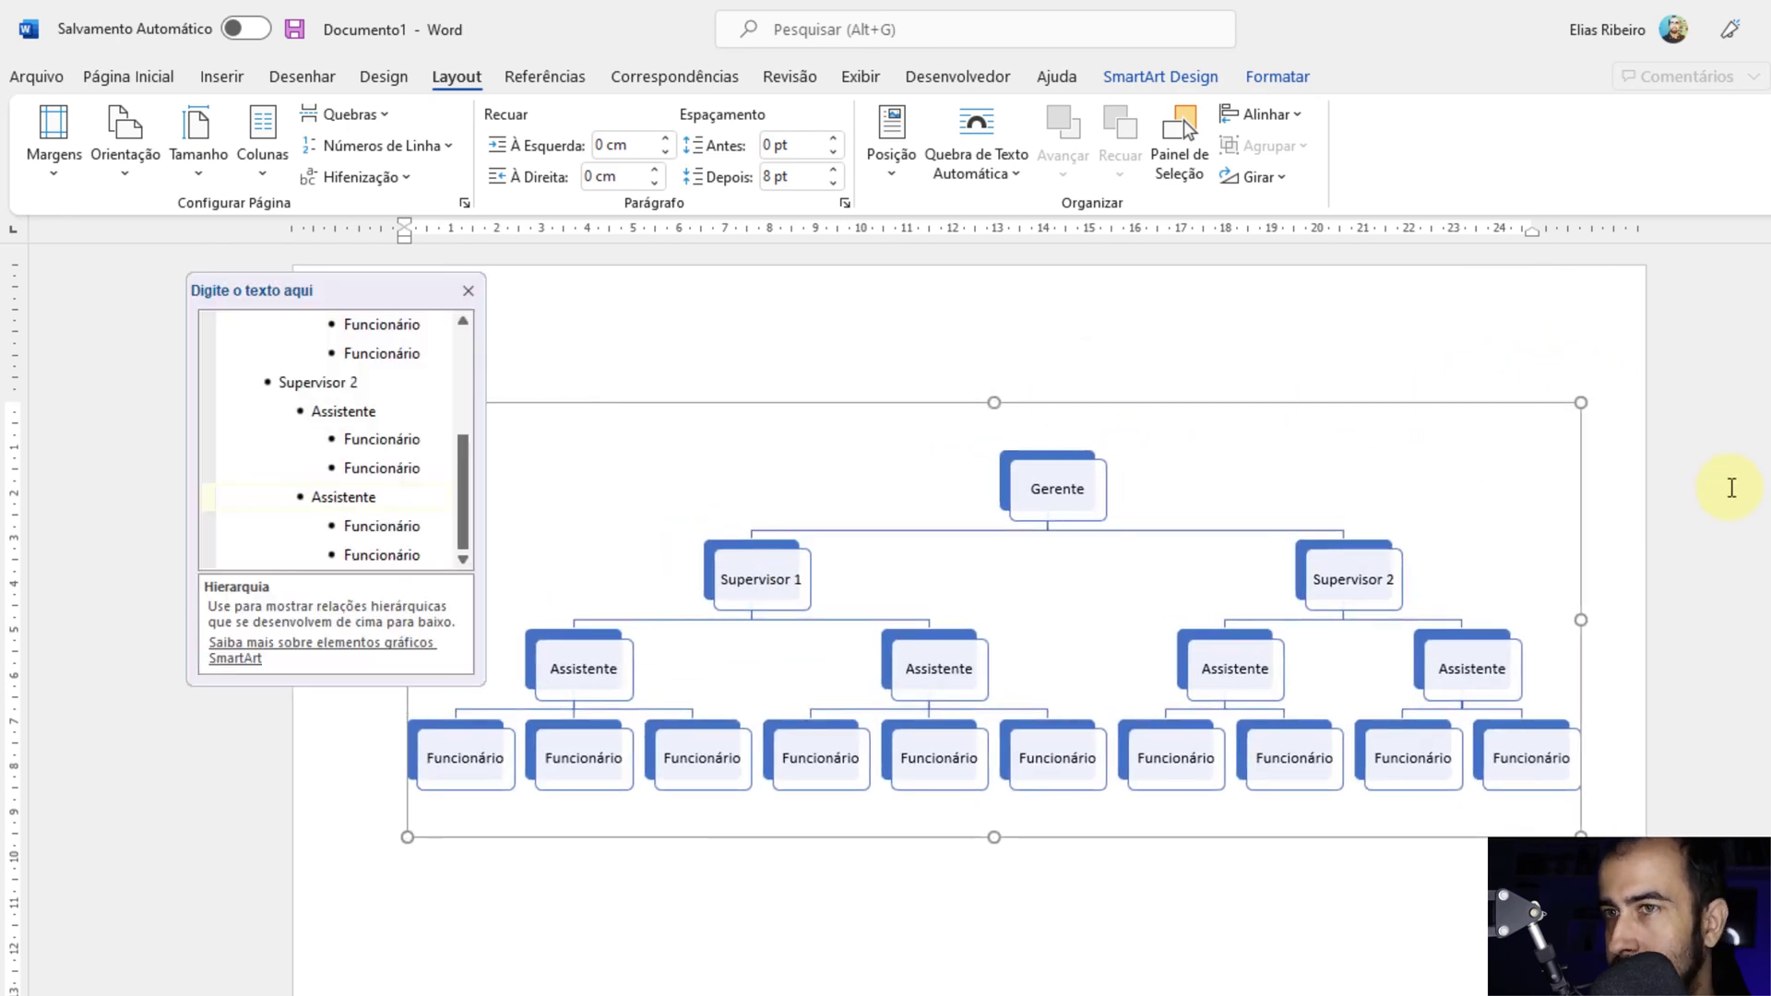
left_click(1731, 489)
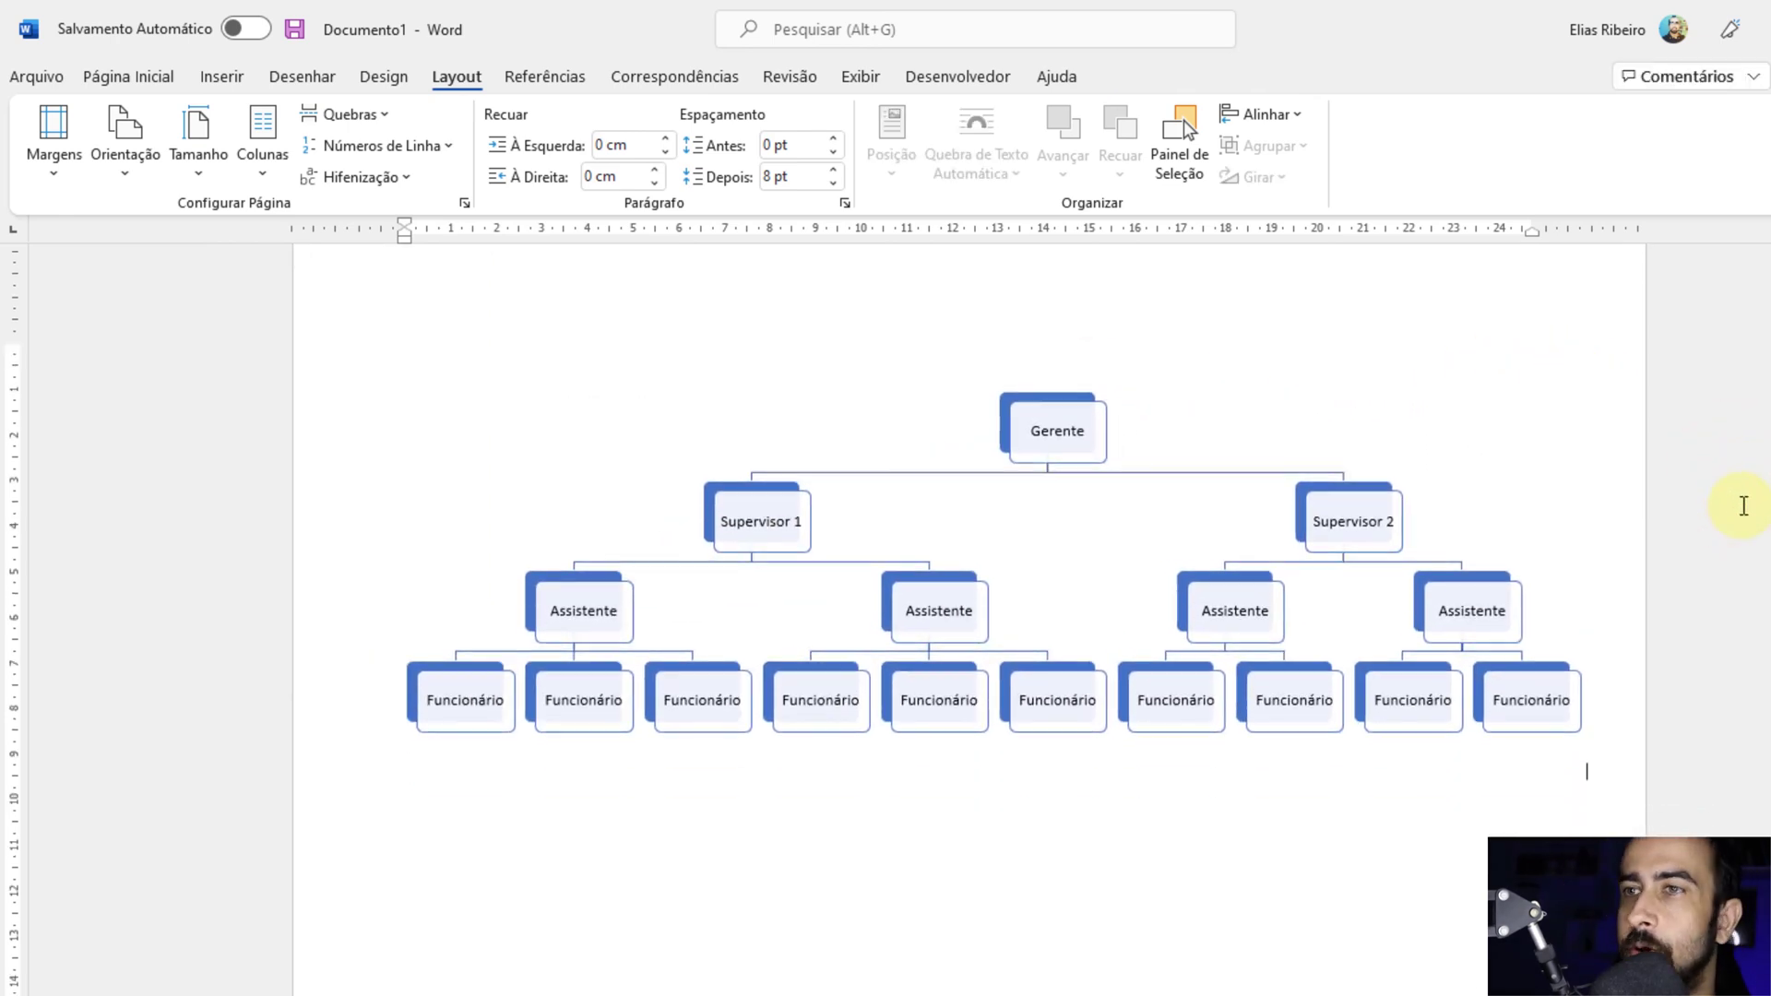
Select the whole org chart and browse SmartArt Design layouts, keeping the Hierarquia layout.
left_click(1075, 428)
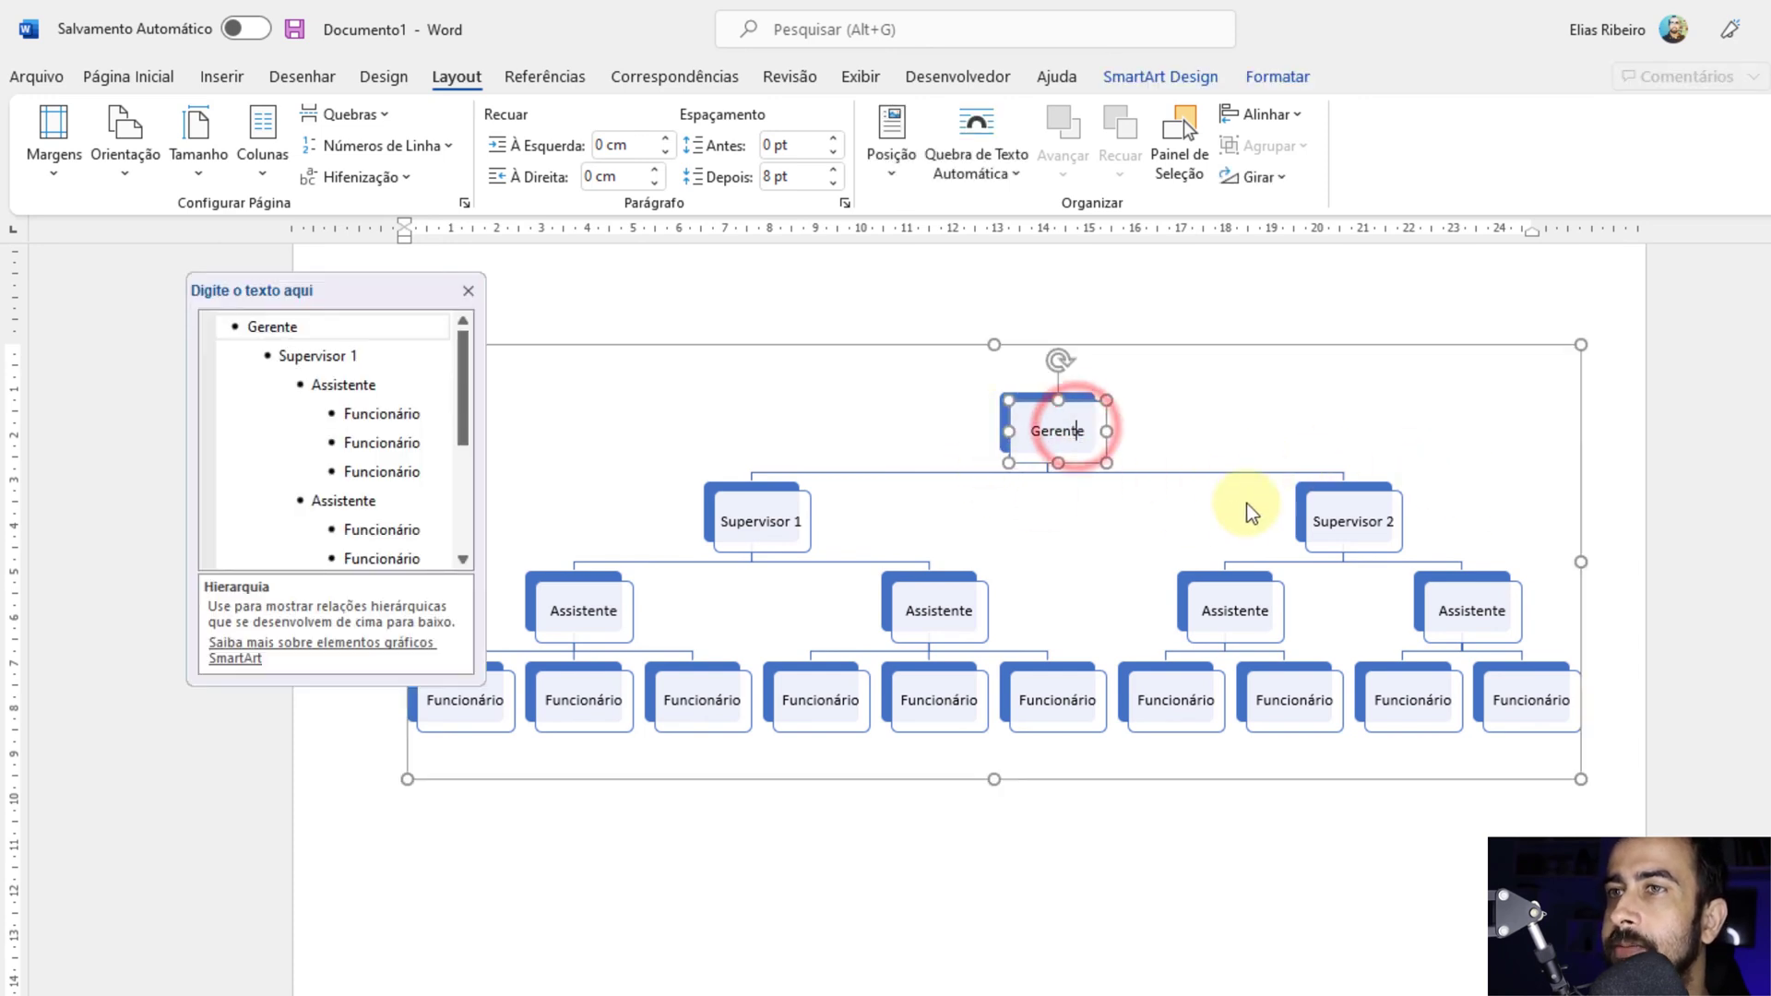
left_click(1229, 505)
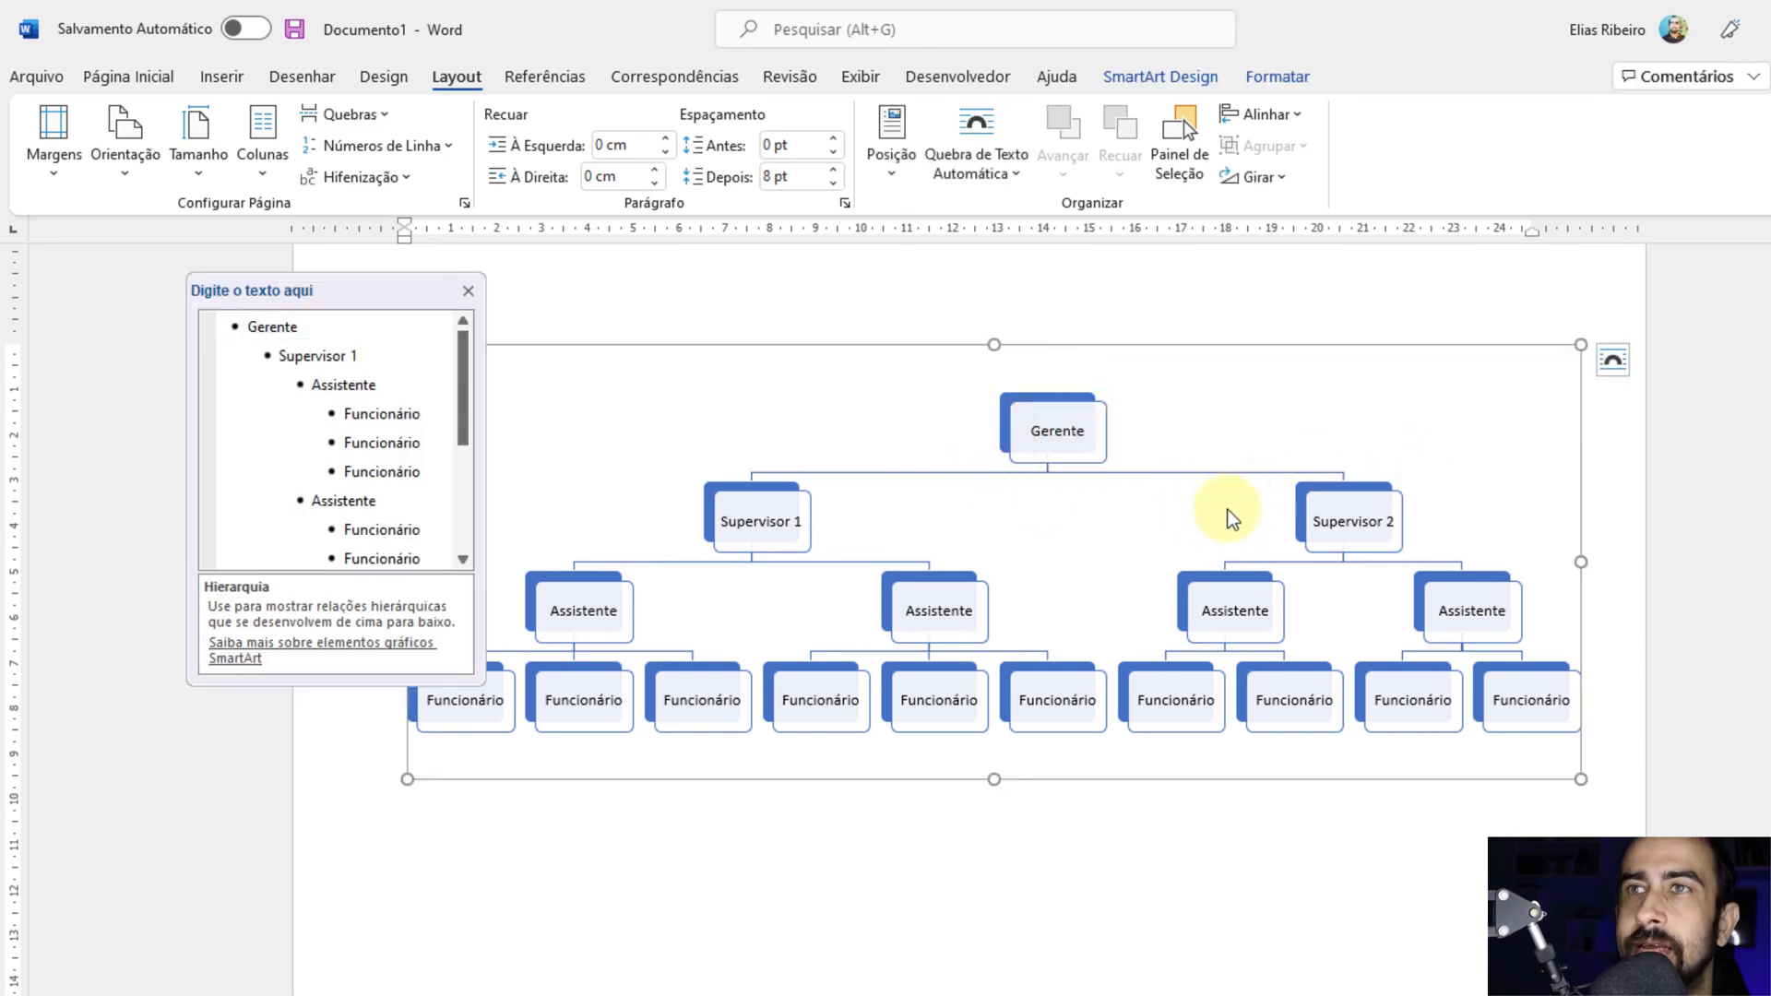
left_click(1149, 77)
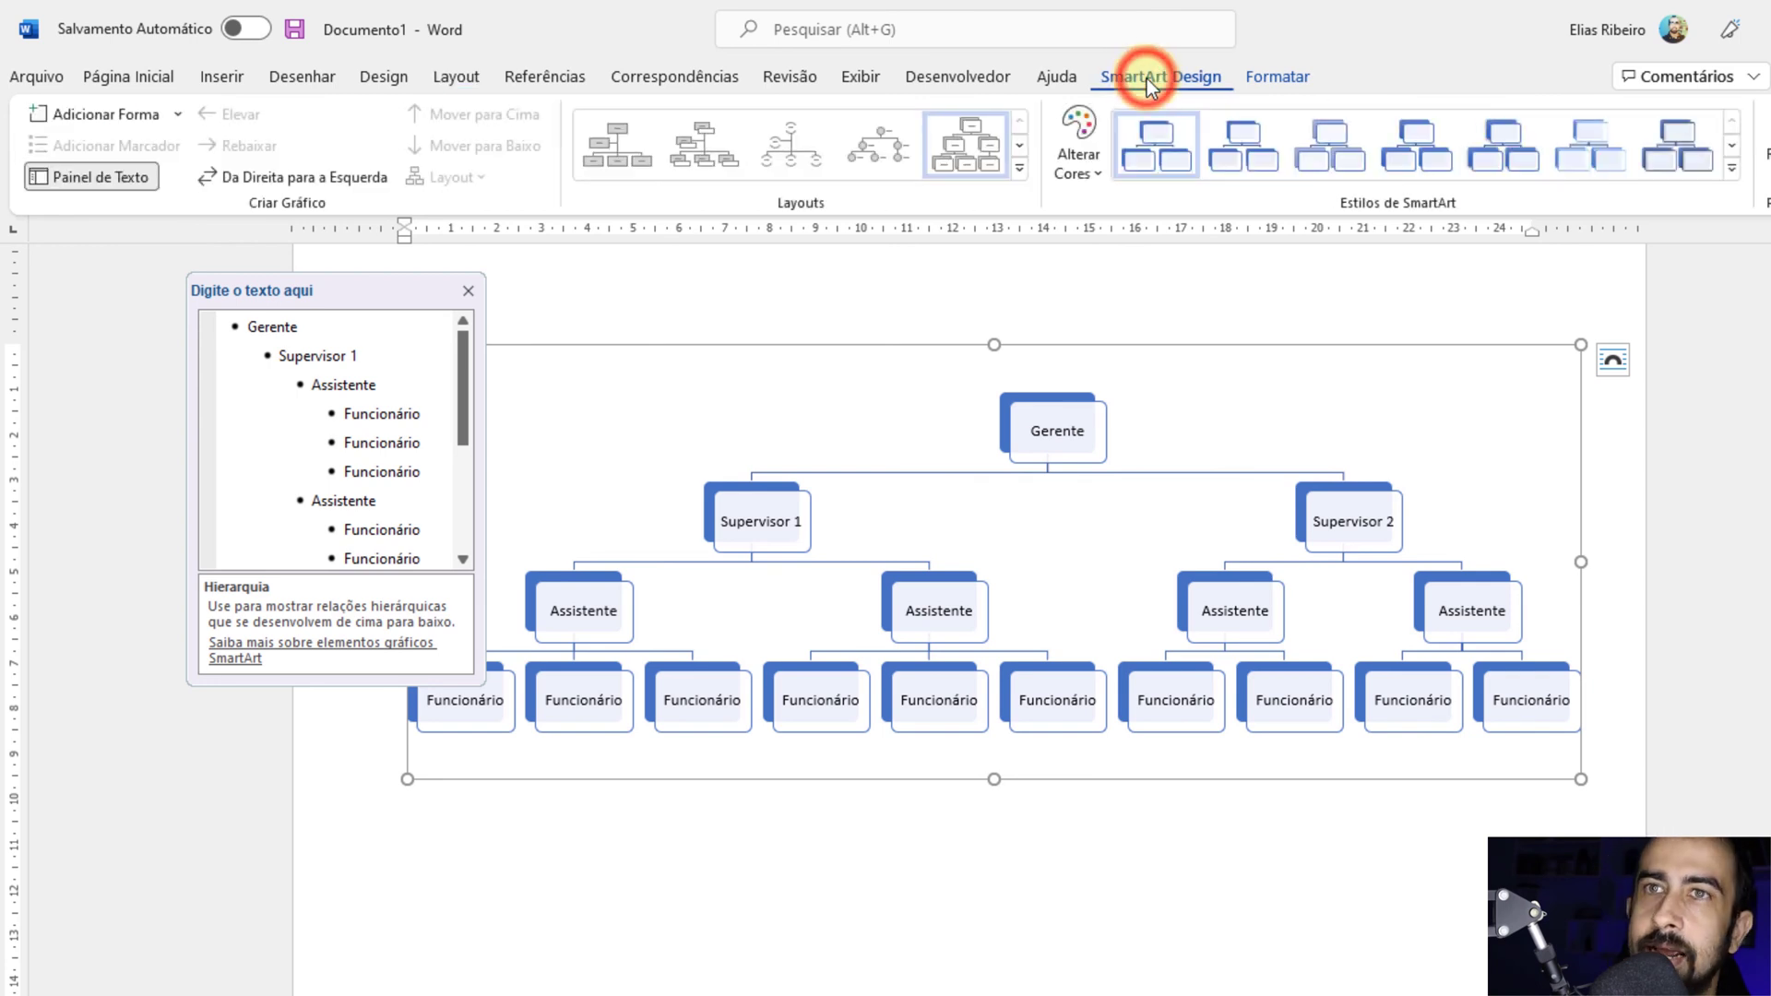
left_click(1021, 170)
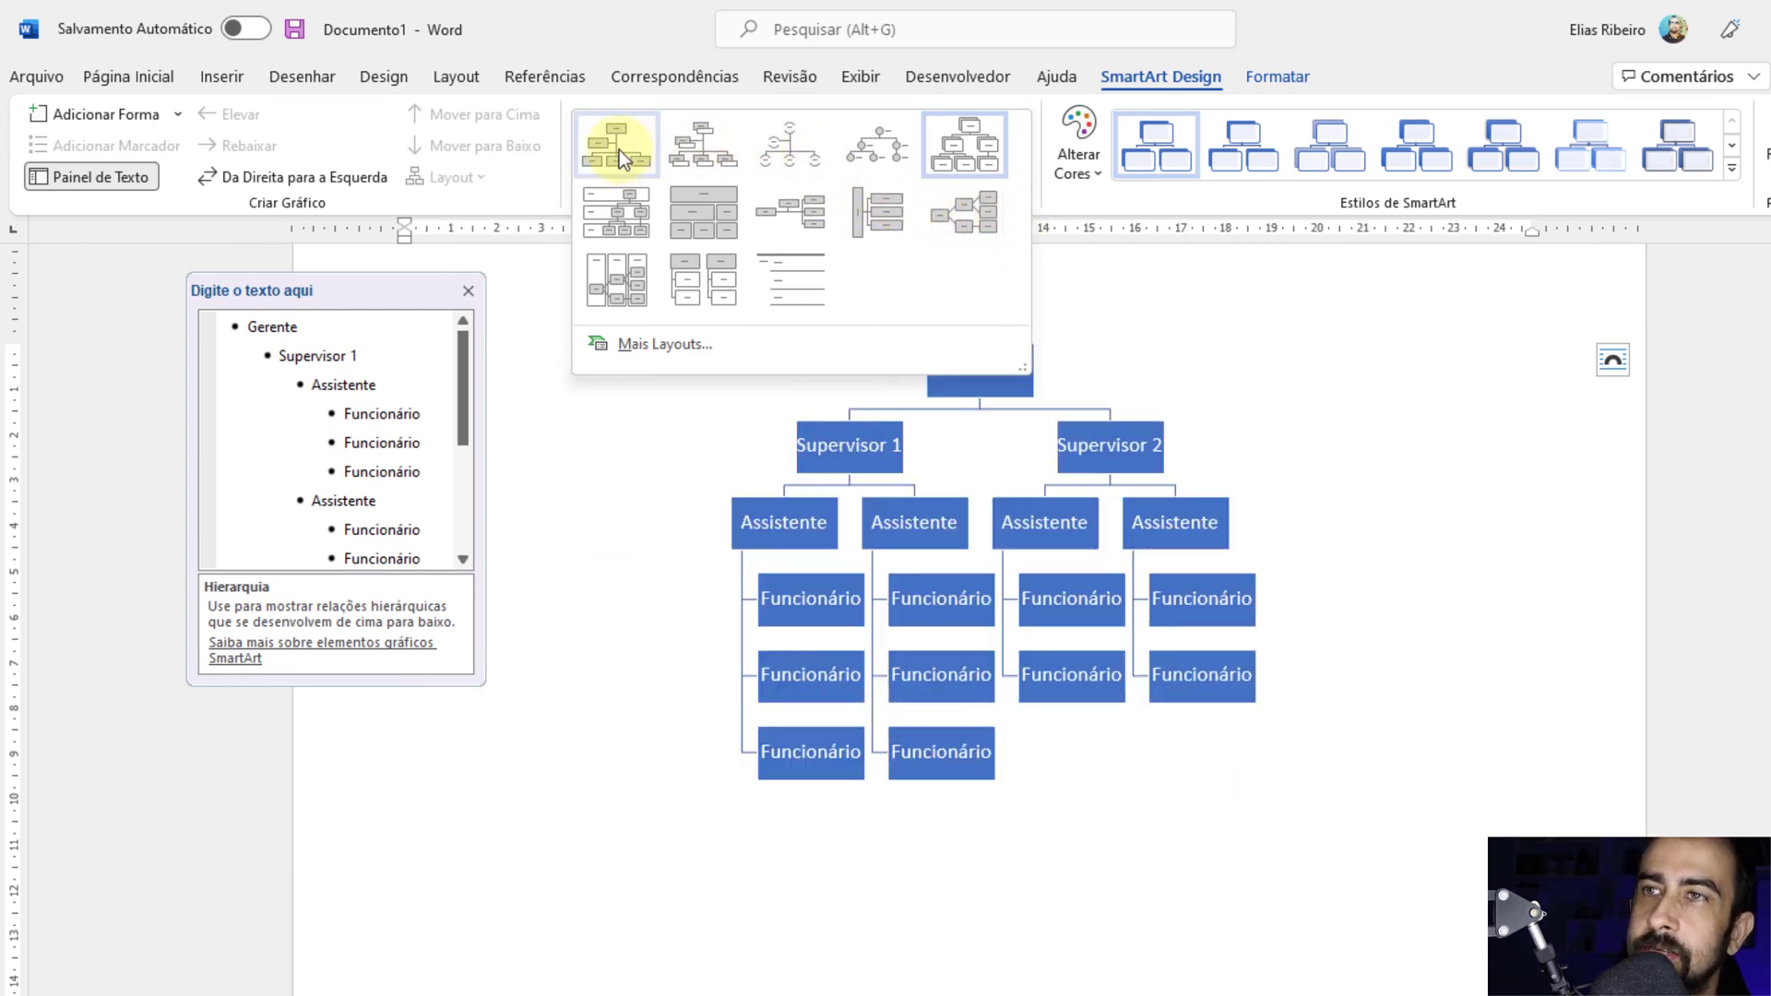
left_click(1094, 180)
left_click(1092, 177)
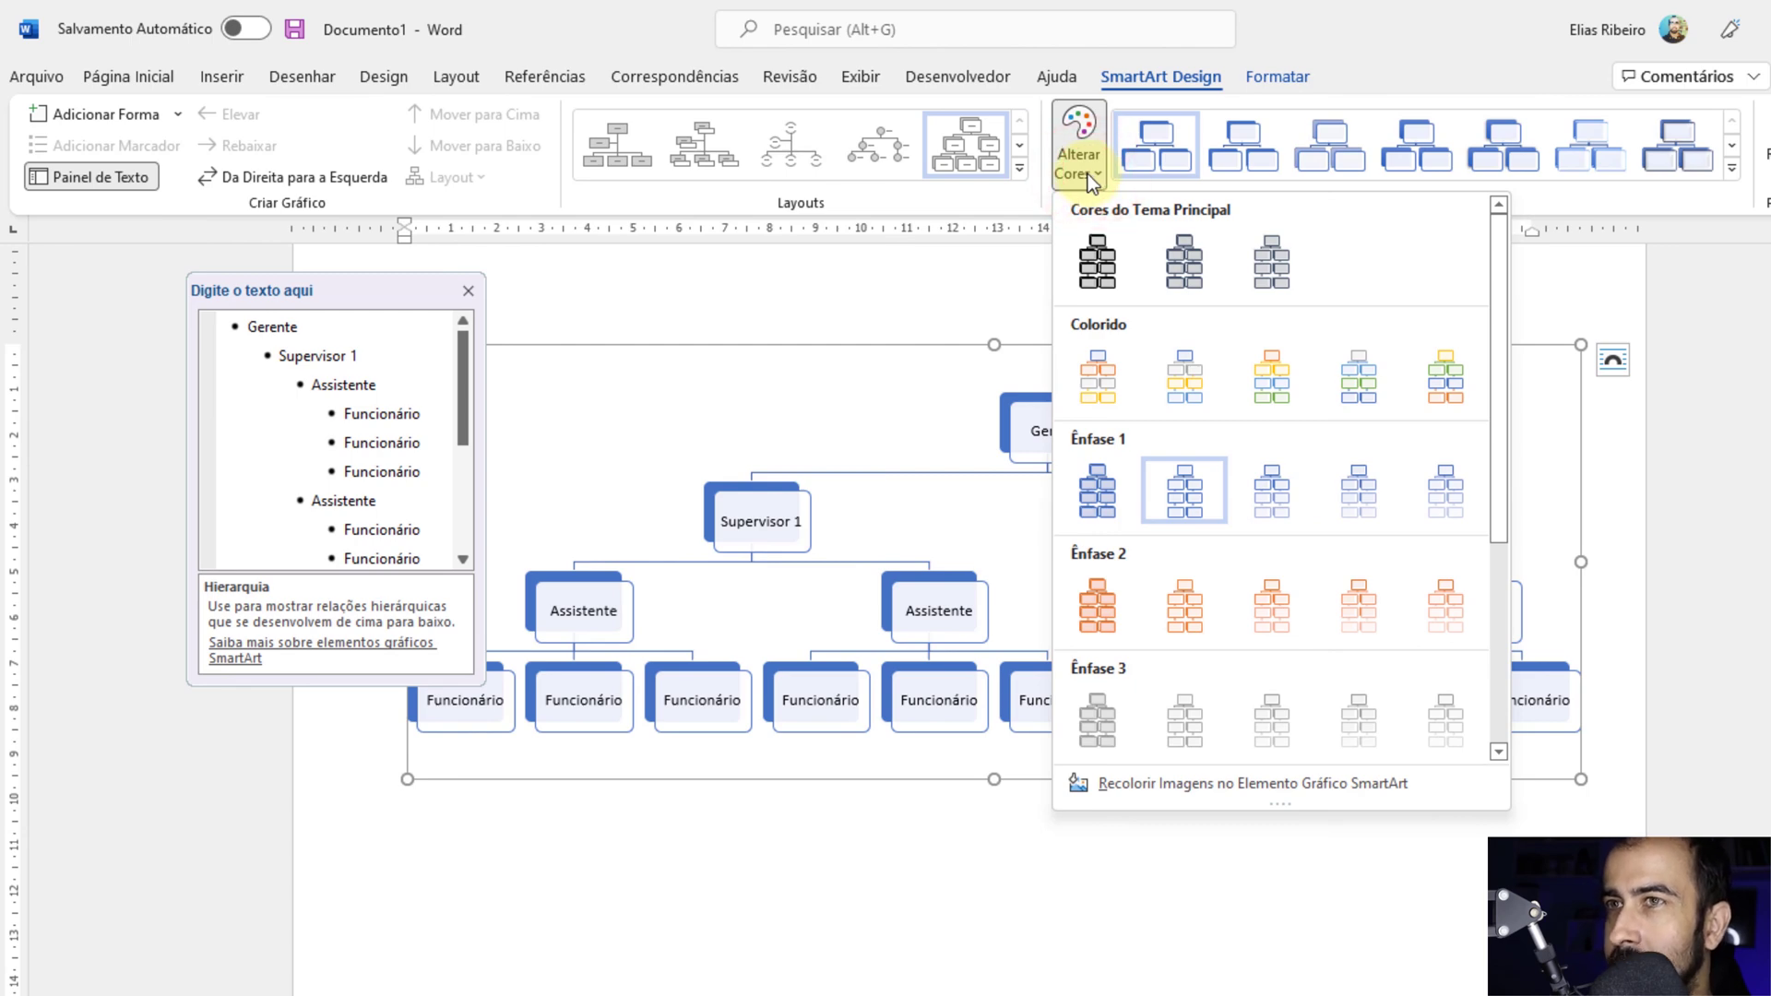
Apply the first orange Ênfase 2 colour scheme to the org chart.
left_click(1092, 606)
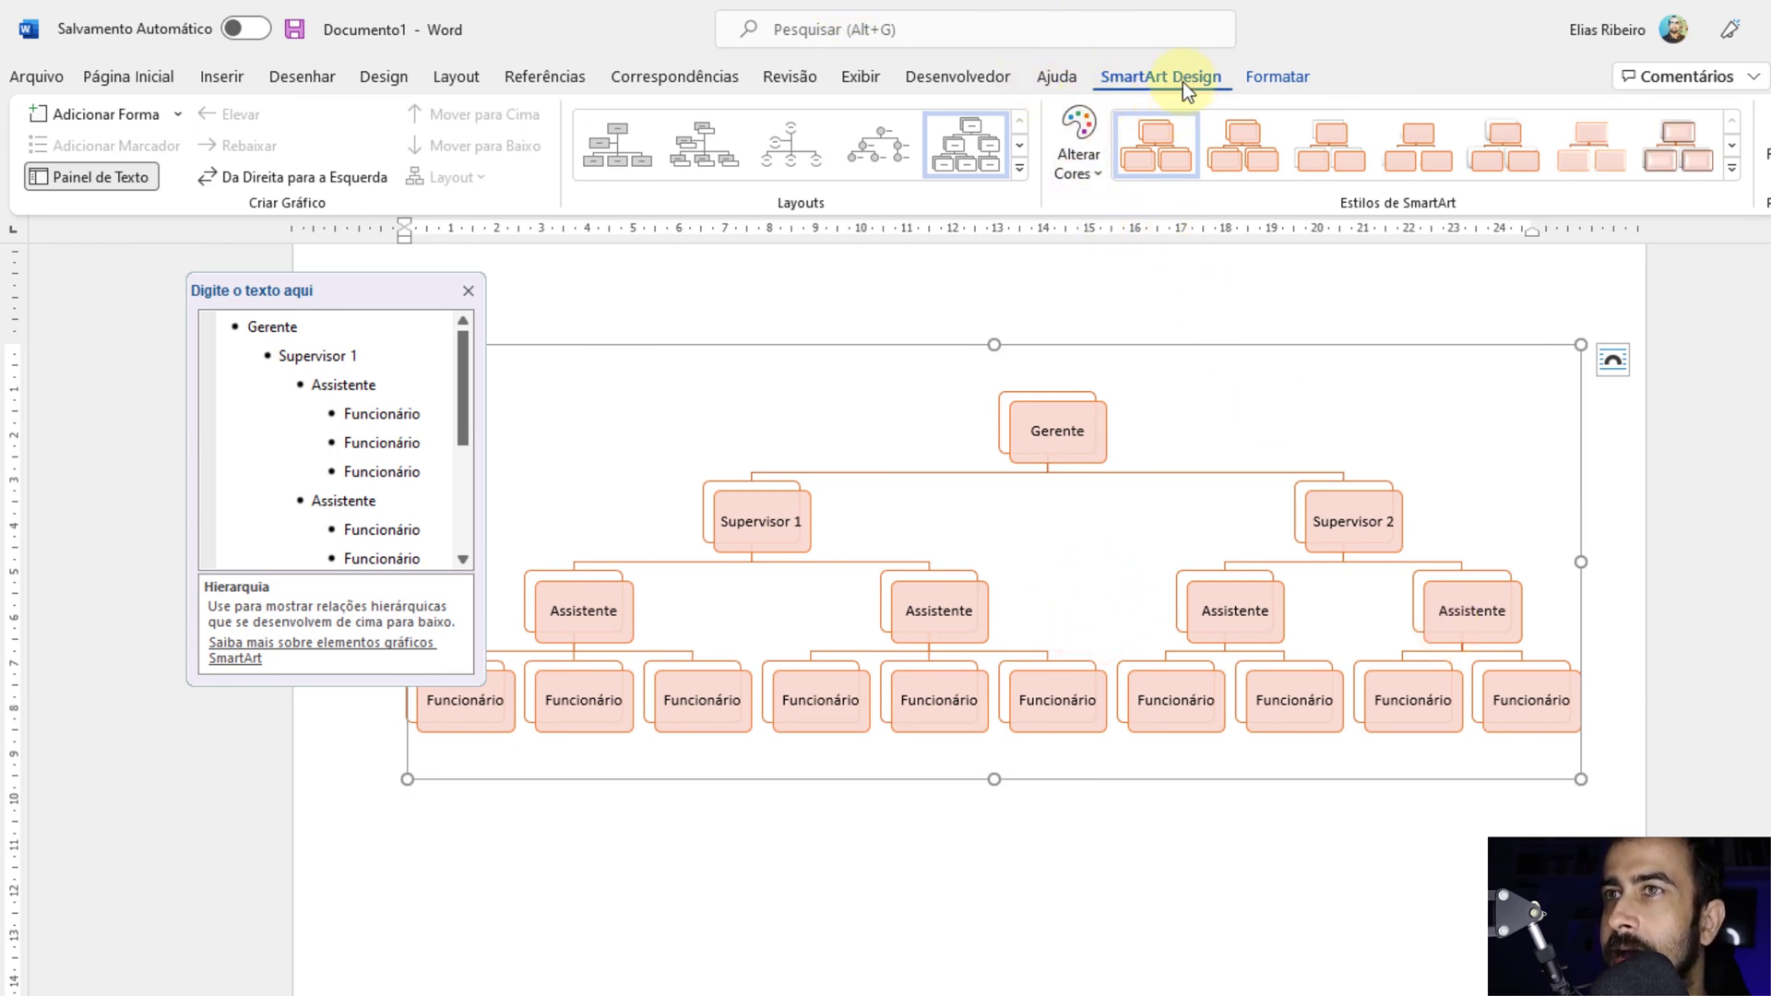
left_click(1074, 177)
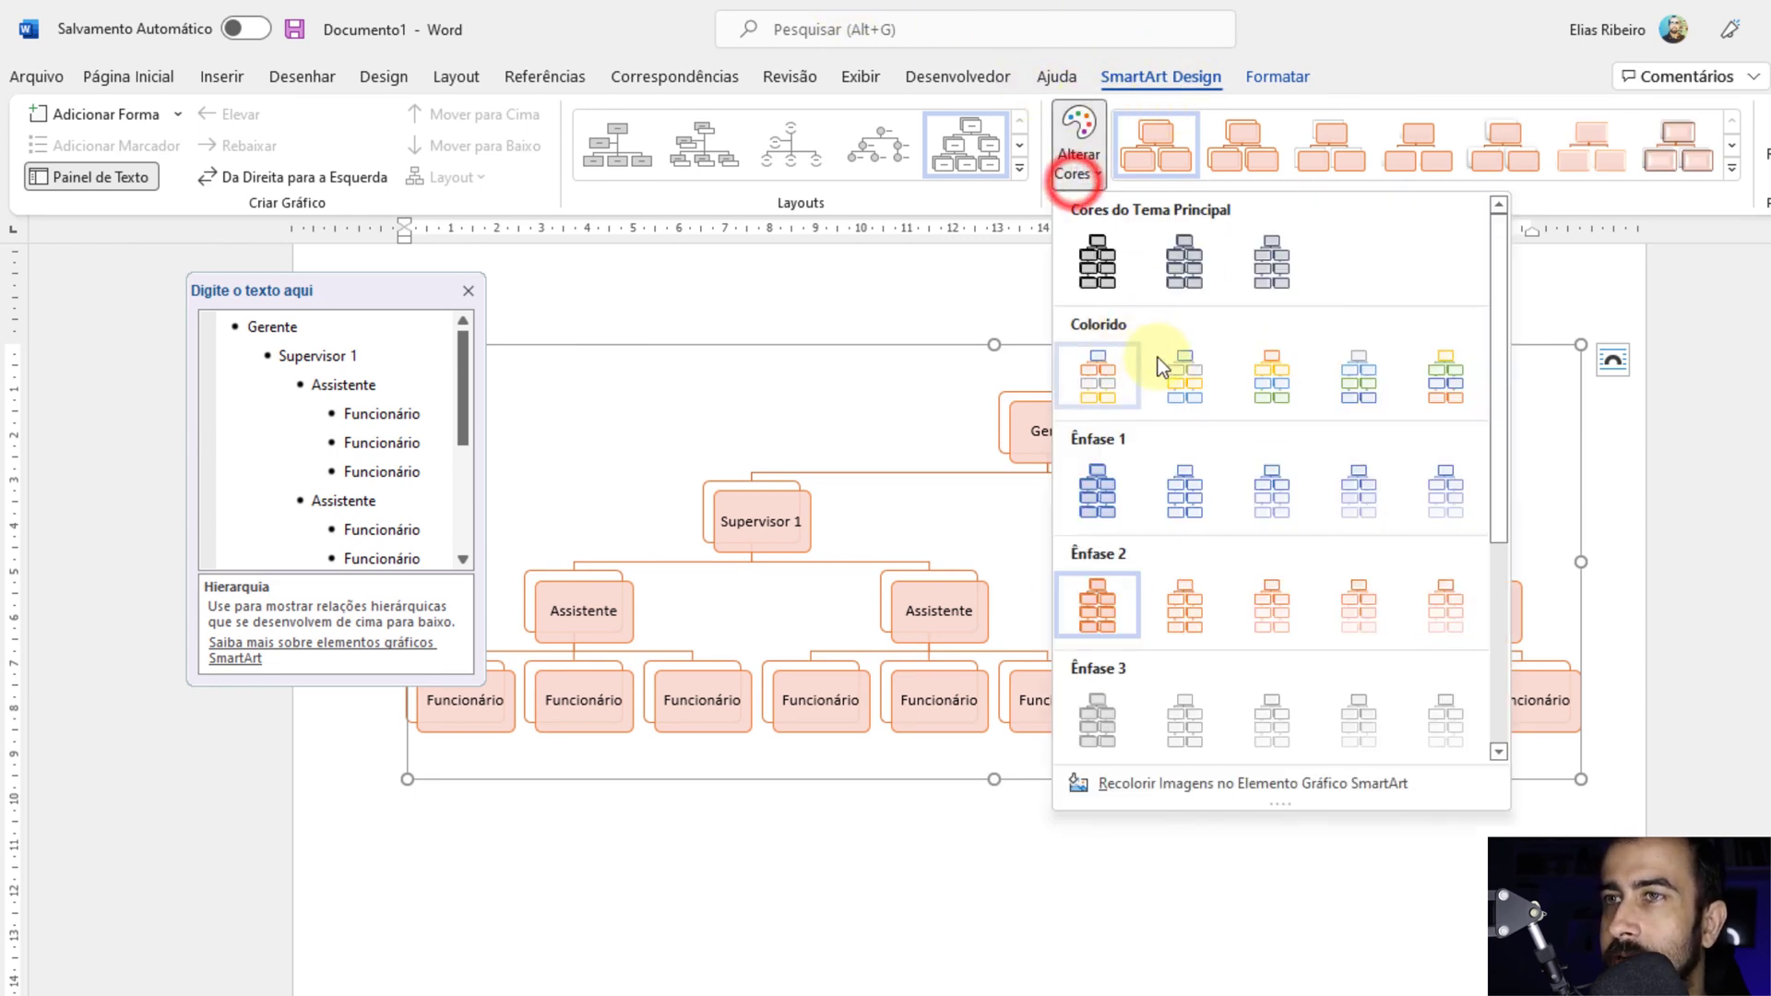
scroll(1315, 584, "down", 3)
scroll(1221, 698, "up", 3)
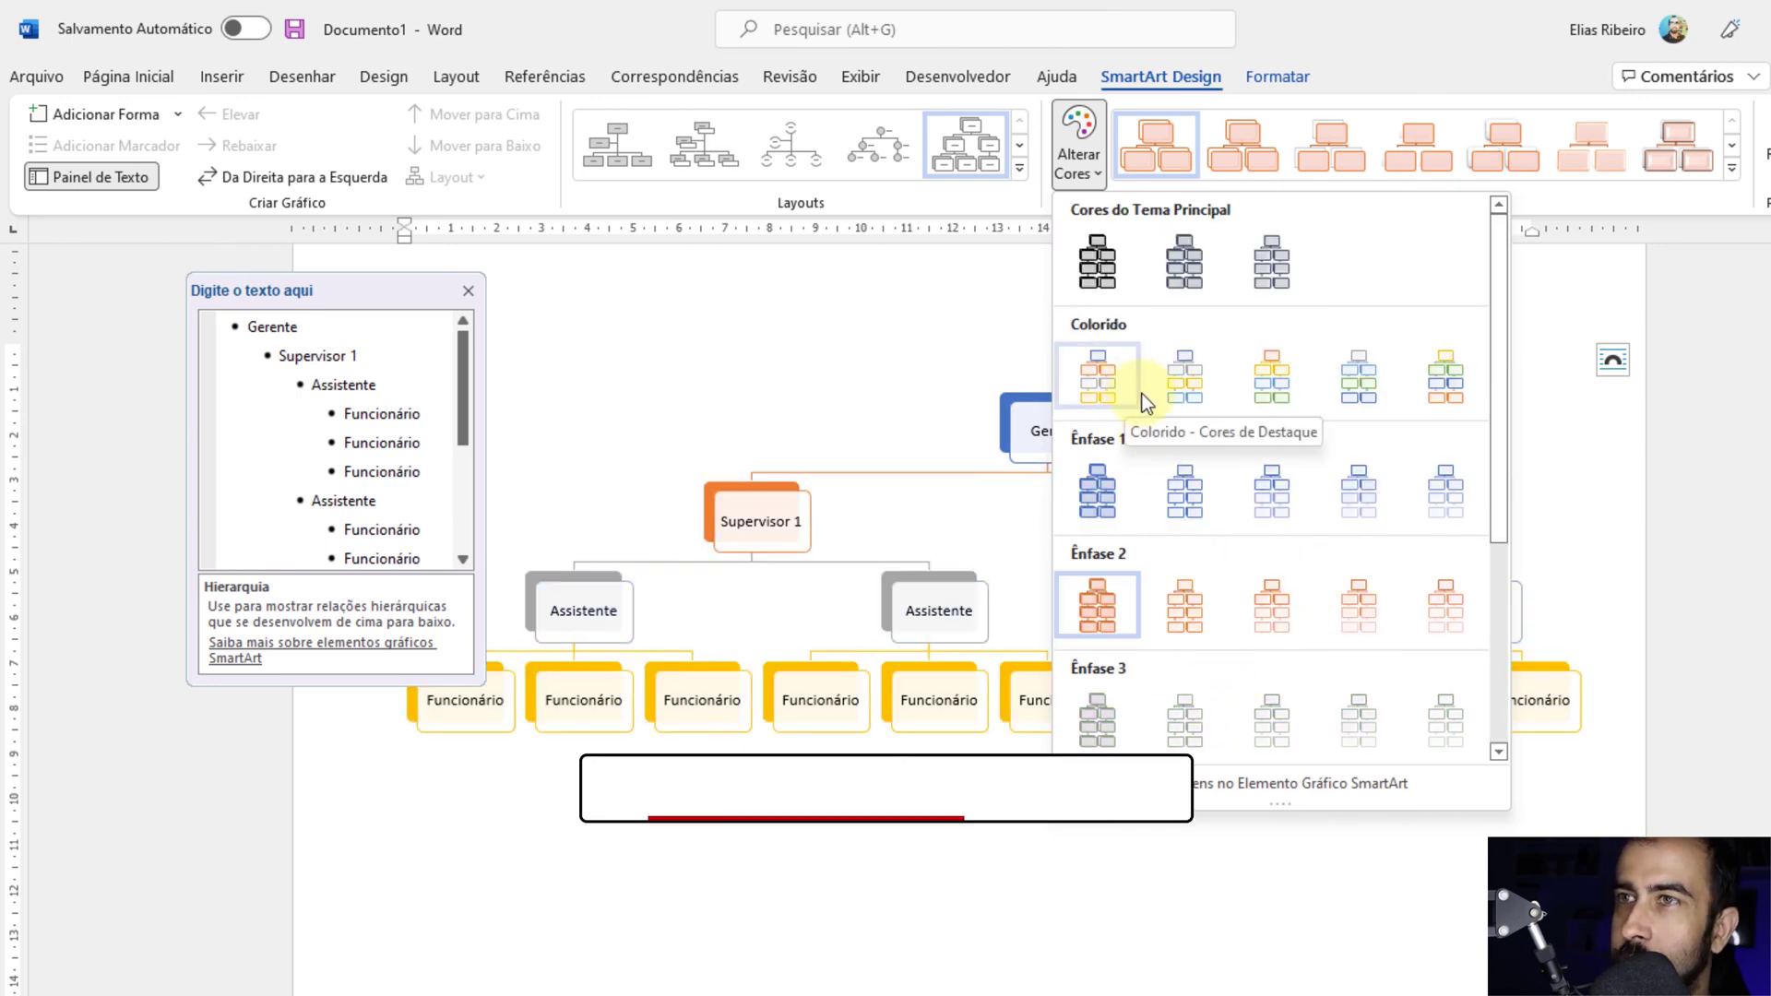
left_click(1281, 395)
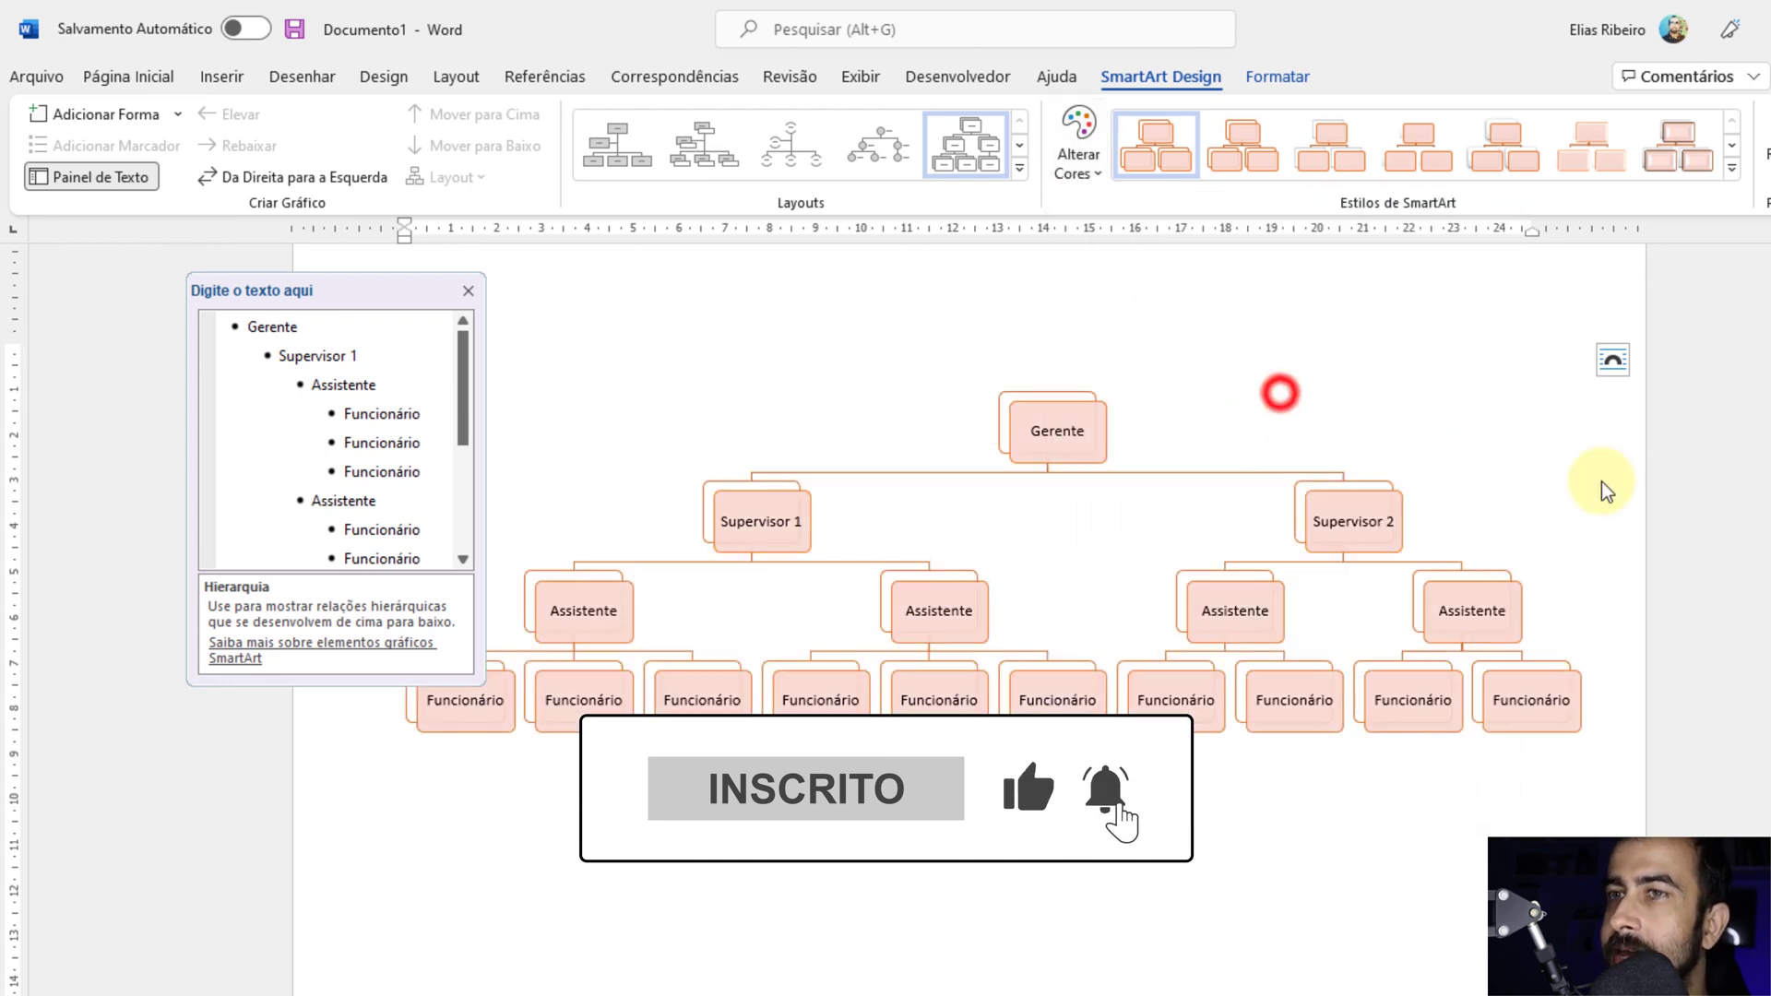